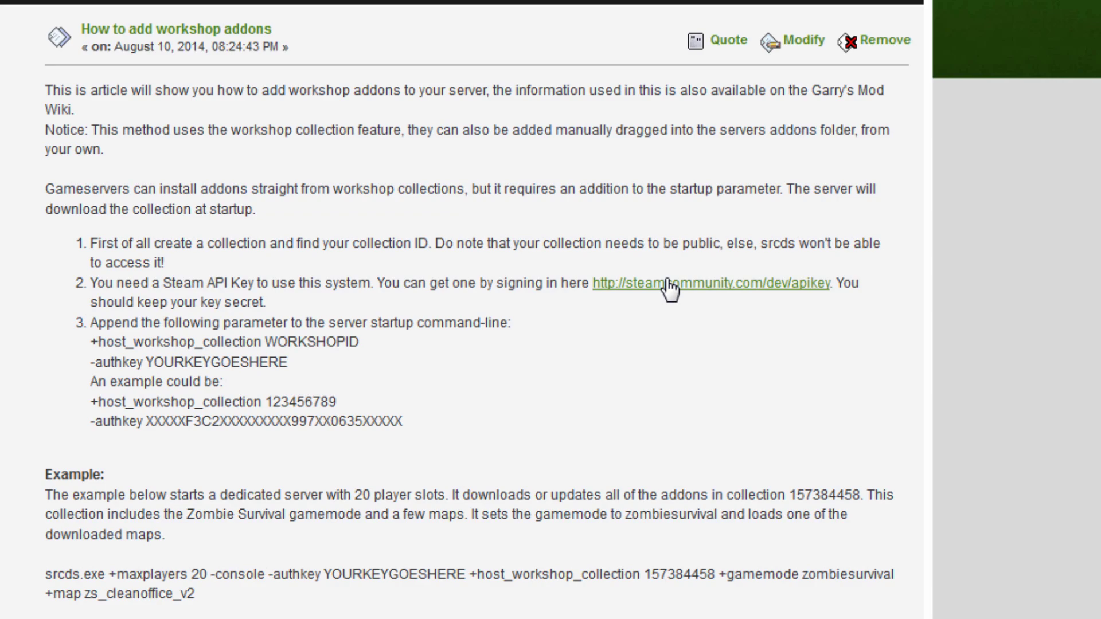
- Open the Steam API key page and sign in with the account credentials
{"action": "left_click", "coordinate": [670, 285]}
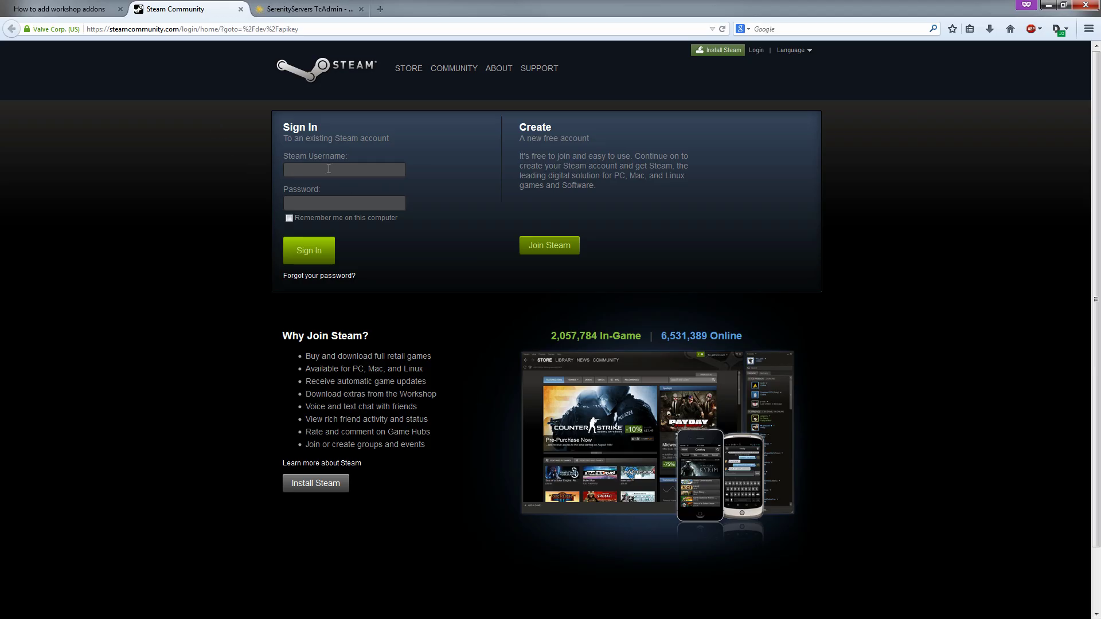
{"action": "key", "text": "Return"}
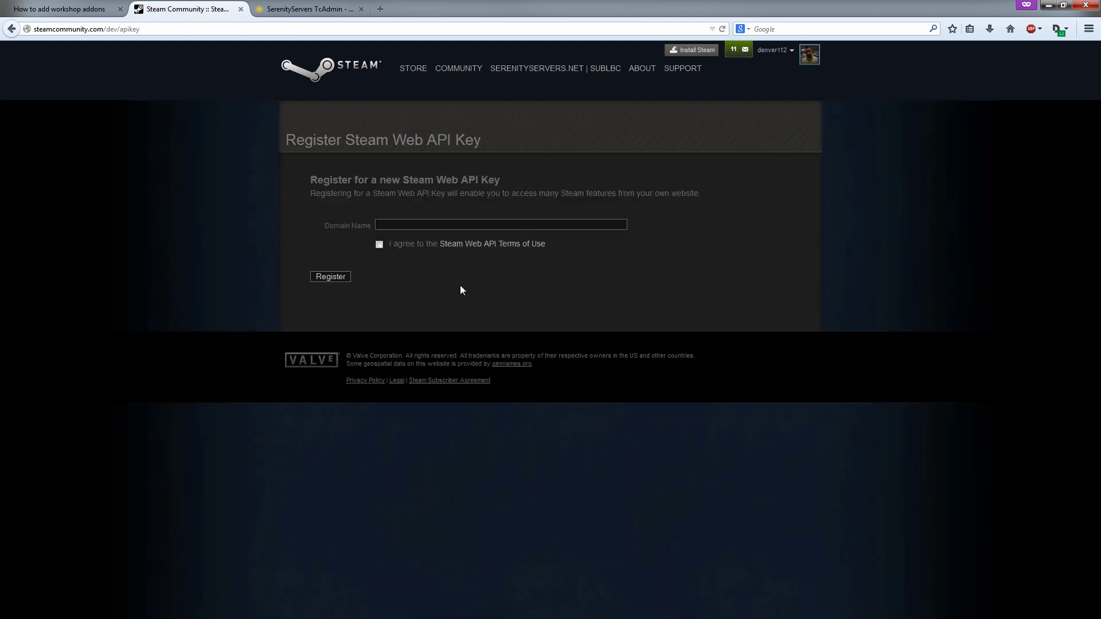
- Register a Web API key for the domain serenityservers.net
{"action": "left_click", "coordinate": [380, 225]}
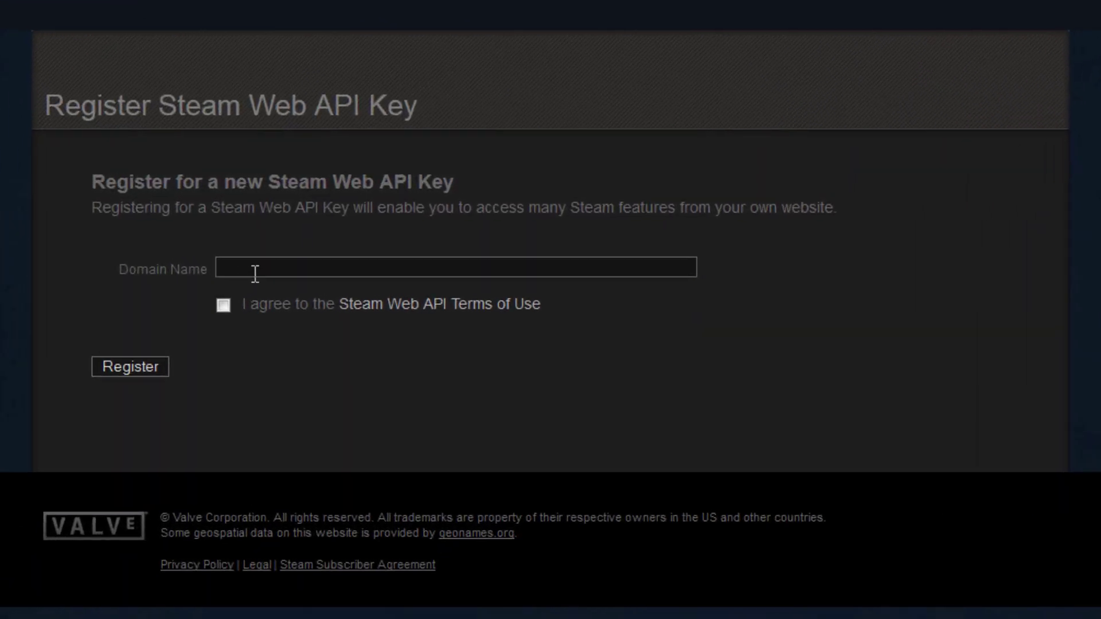
{"action": "type", "text": "serenityservers.net"}
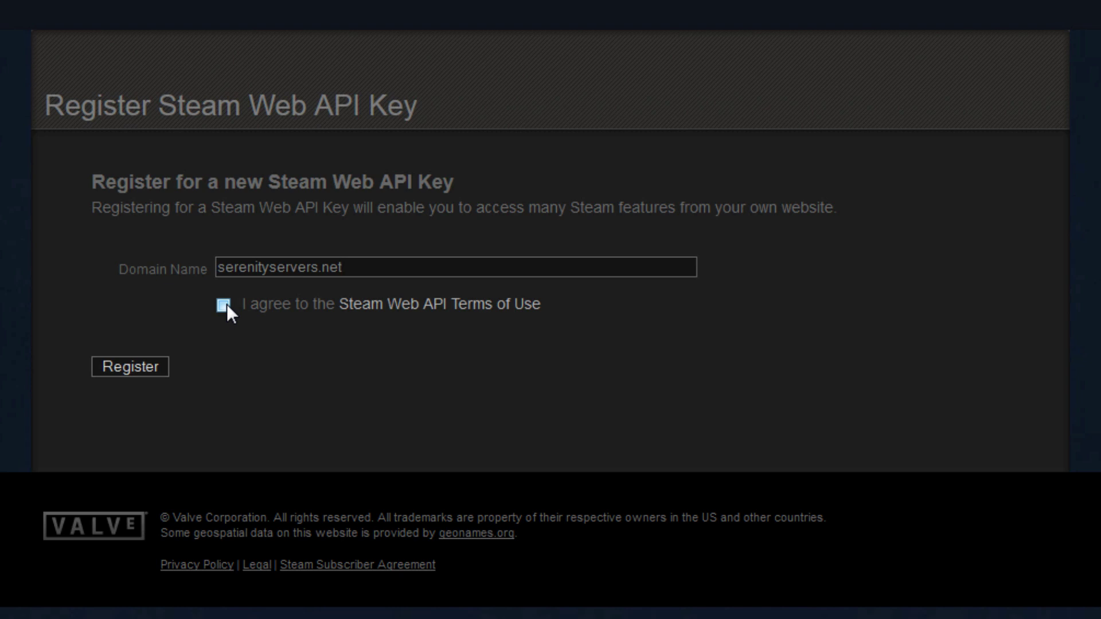
{"action": "left_click", "coordinate": [150, 365]}
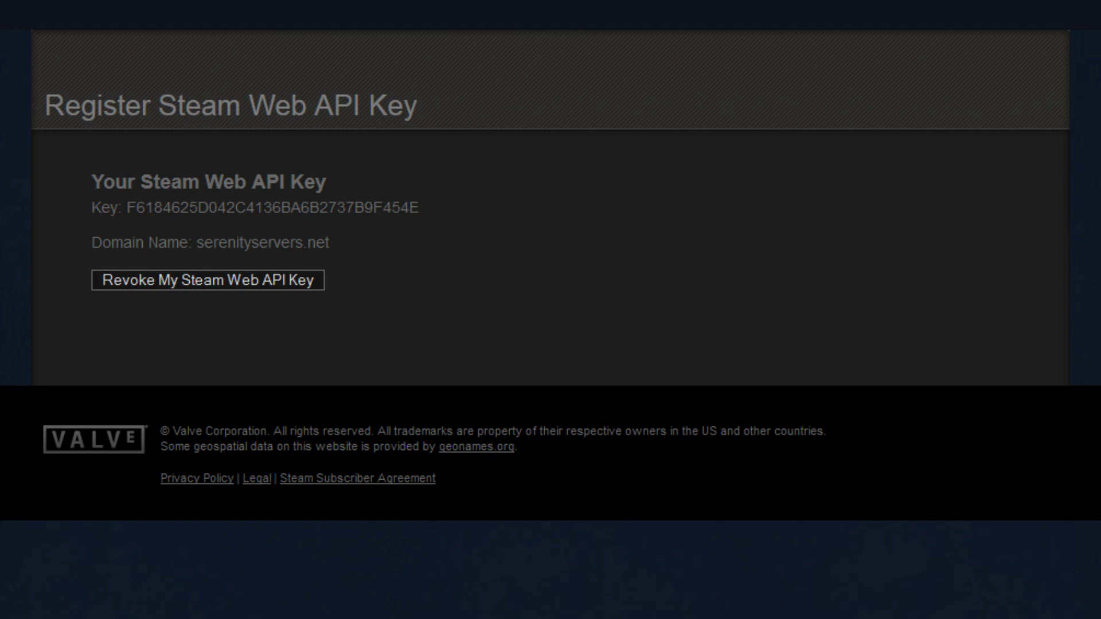
- In the Steam client, search the Workshop for Garry's Mod to reach its workshop items page
{"action": "key", "text": "alt+Tab"}
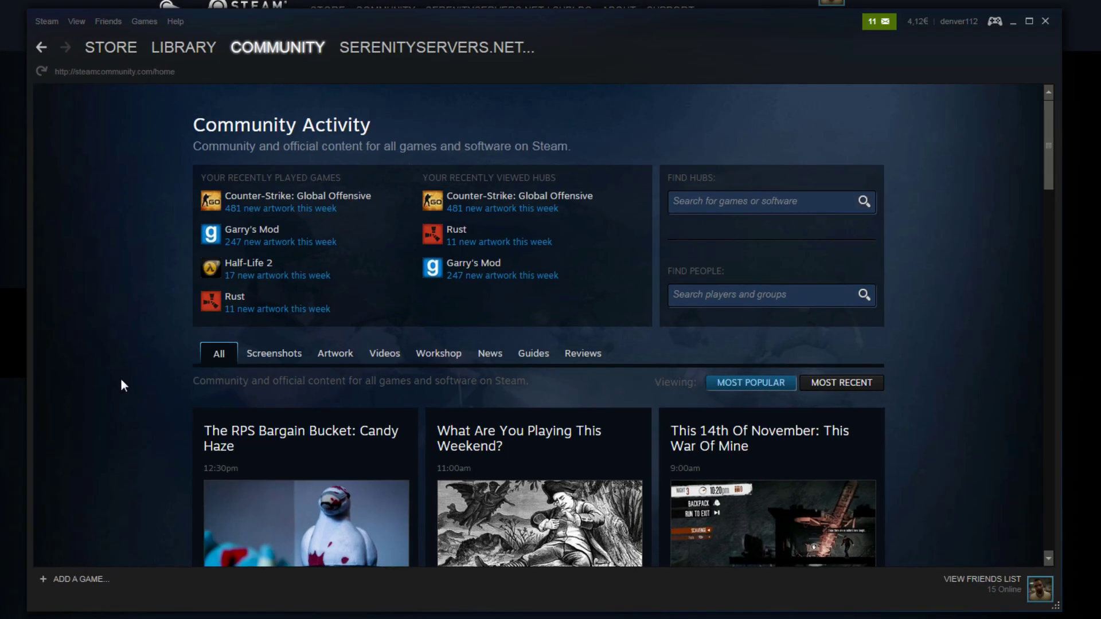
{"action": "mouse_move", "coordinate": [266, 37]}
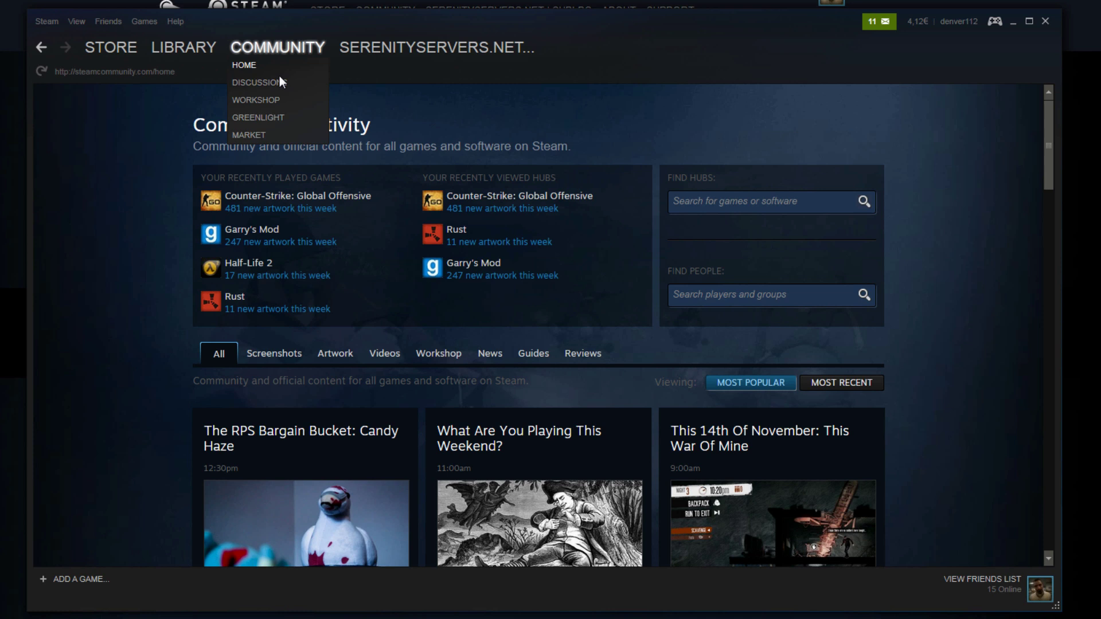
{"action": "left_click", "coordinate": [270, 101]}
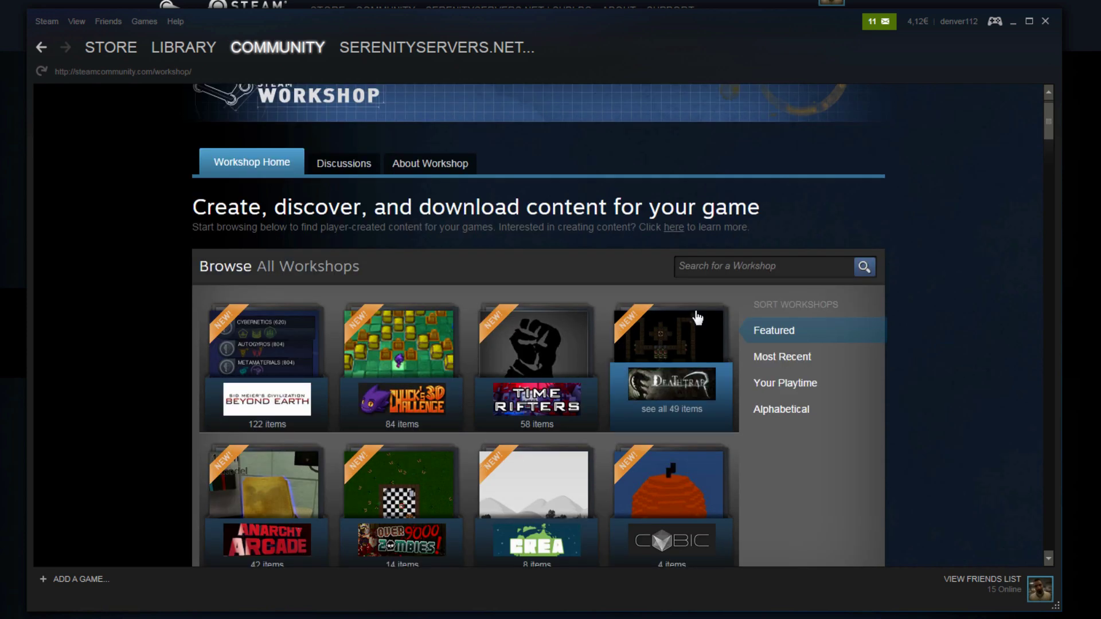
{"action": "scroll", "coordinate": [740, 230], "scroll_direction": "down", "scroll_amount": 1}
{"action": "left_click", "coordinate": [728, 232]}
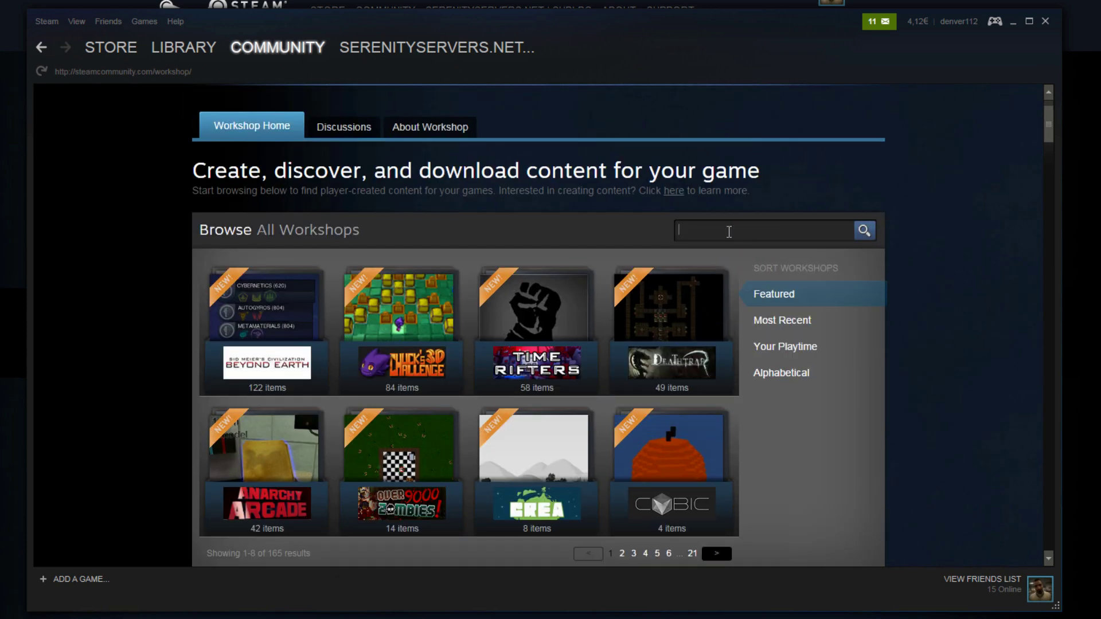
{"action": "type", "text": "gar"}
{"action": "left_click", "coordinate": [713, 245]}
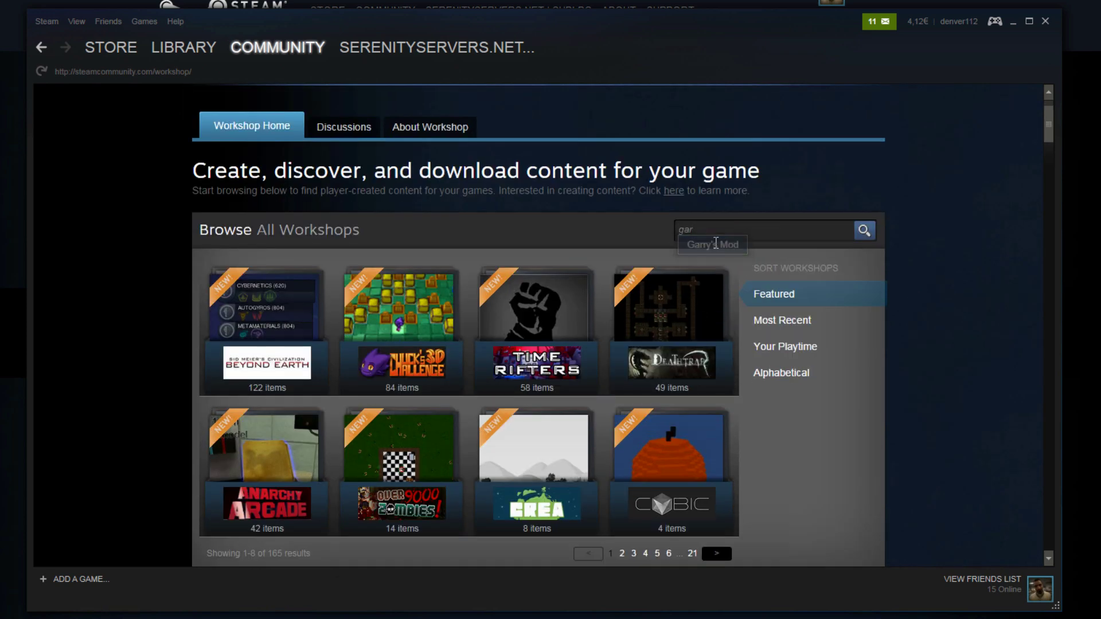
{"action": "left_click", "coordinate": [868, 233]}
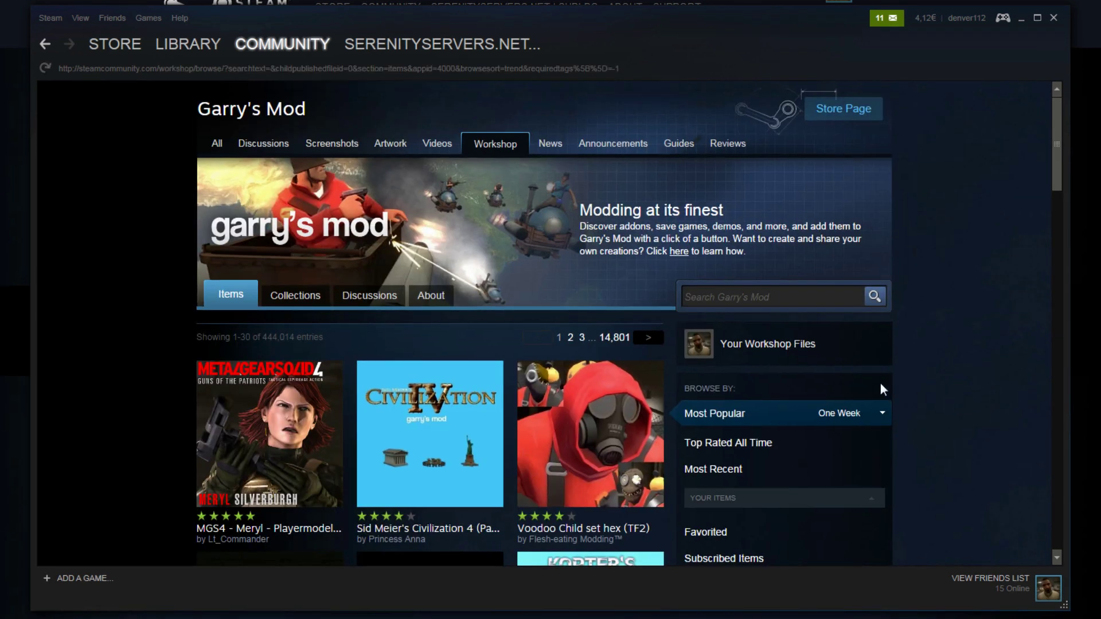
{"action": "scroll", "coordinate": [864, 398], "scroll_direction": "down", "scroll_amount": 2}
{"action": "mouse_move", "coordinate": [584, 387]}
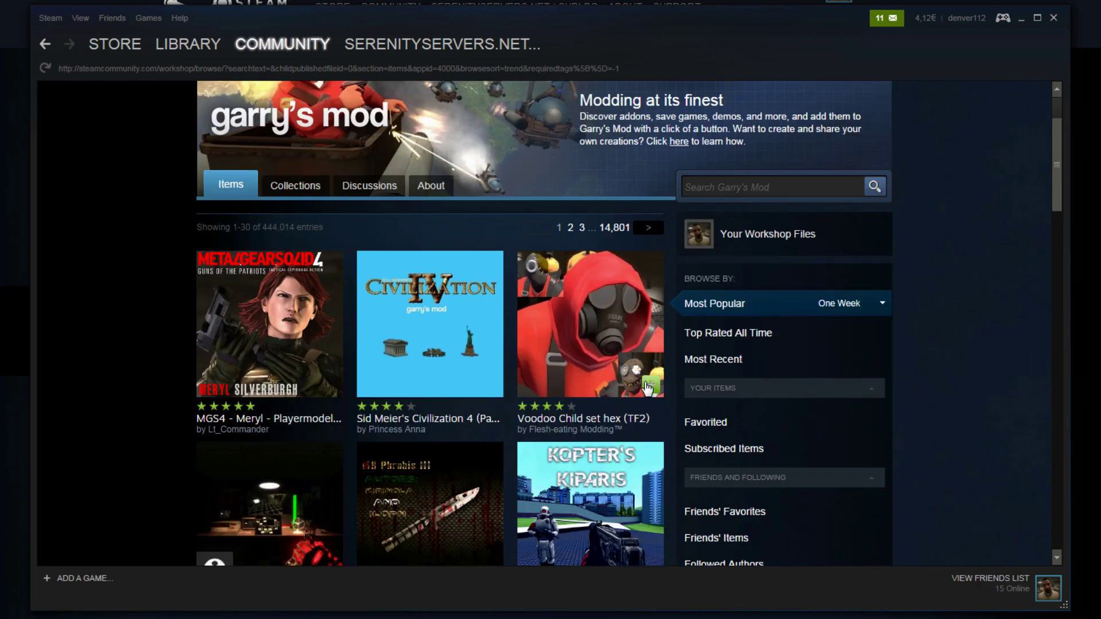
{"action": "scroll", "coordinate": [673, 348], "scroll_direction": "down", "scroll_amount": 1}
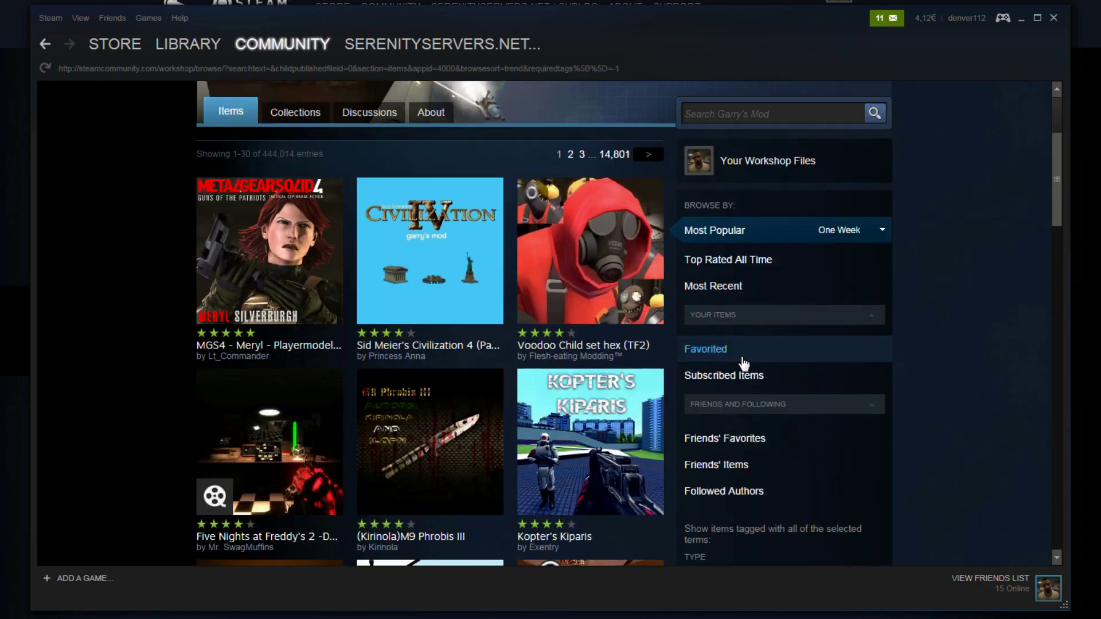
{"action": "scroll", "coordinate": [742, 364], "scroll_direction": "up", "scroll_amount": 2}
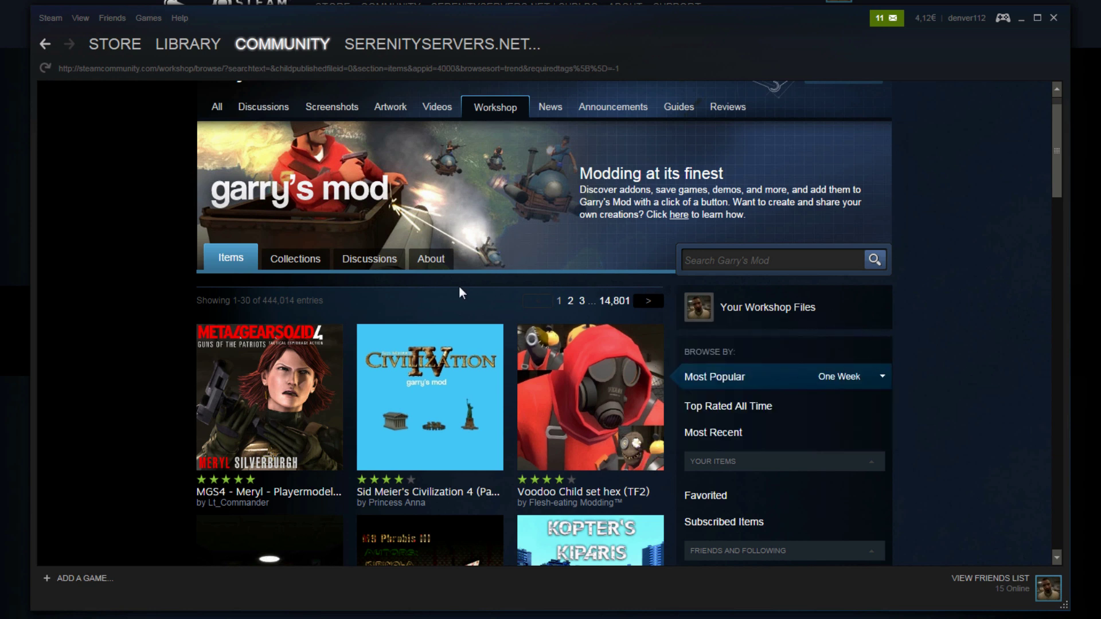
- Create a new Garry's Mod collection titled 'Sandbox server'
{"action": "left_click", "coordinate": [316, 269]}
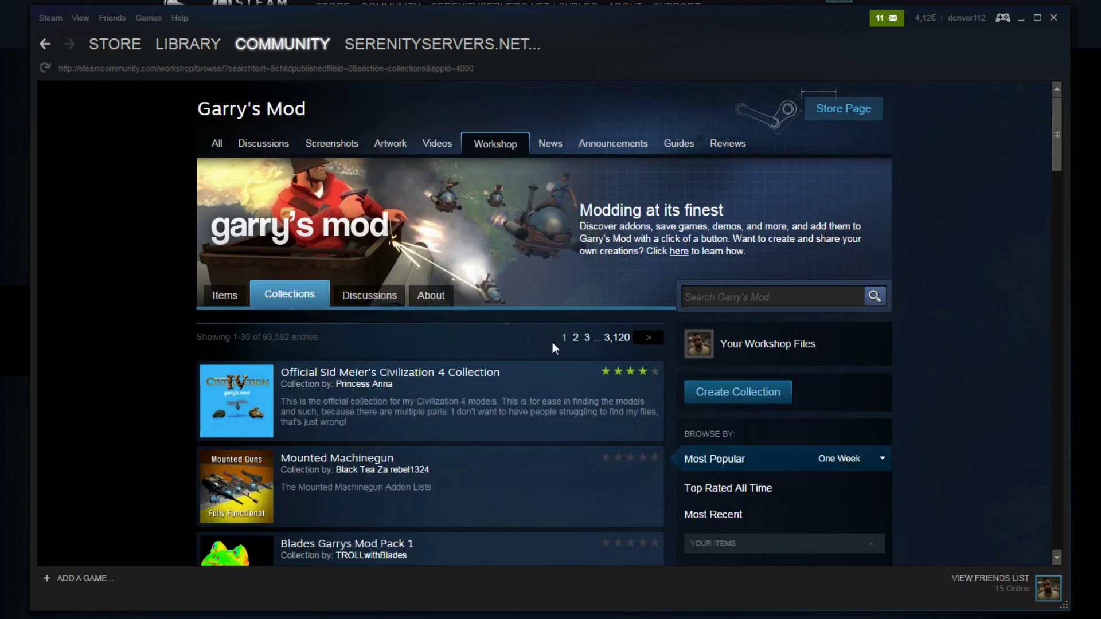
{"action": "left_click", "coordinate": [756, 395]}
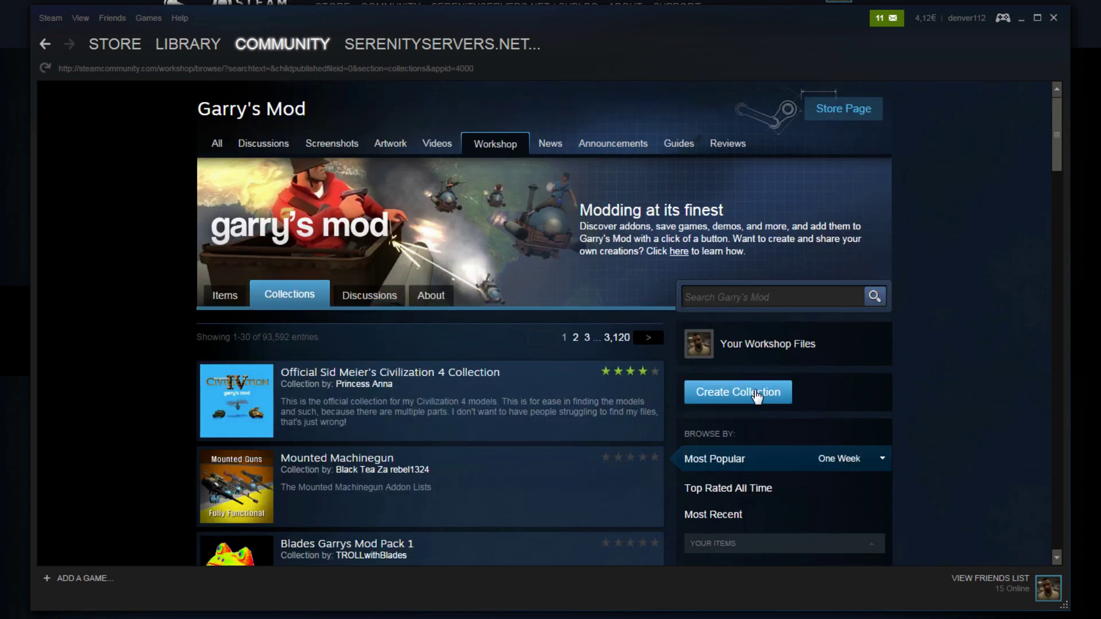
{"action": "left_click", "coordinate": [396, 250]}
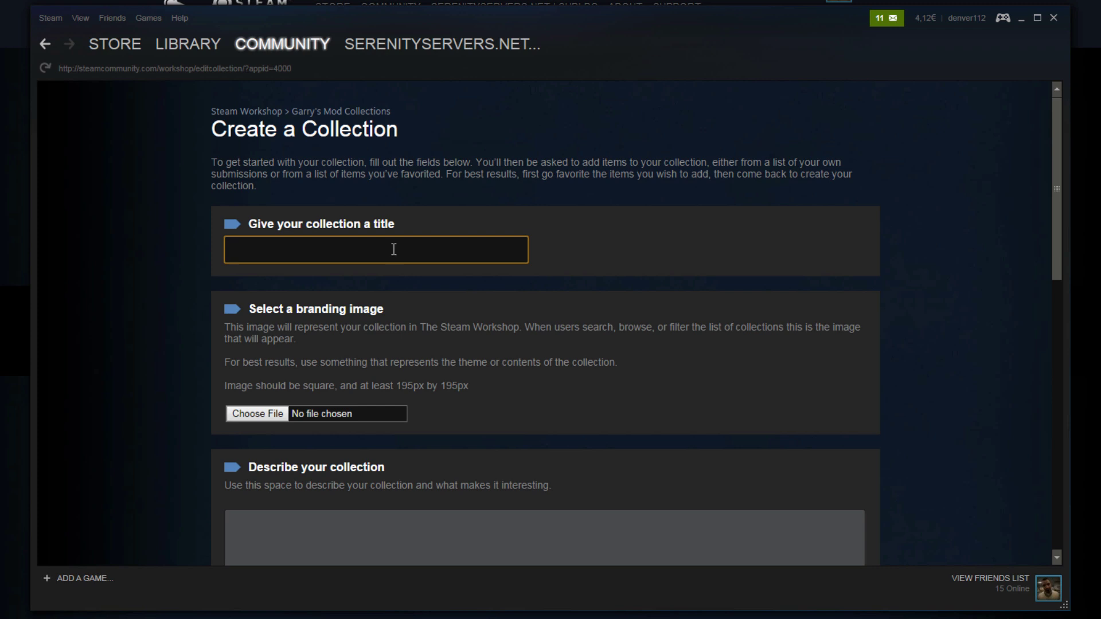
{"action": "type", "text": "tests"}
{"action": "key", "text": "BackSpace"}
{"action": "key", "text": "BackSpace"}
{"action": "key", "text": "BackSpace"}
{"action": "key", "text": "BackSpace"}
{"action": "key", "text": "BackSpace"}
{"action": "type", "text": "Sandboc "}
{"action": "type", "text": "server"}
- Set branding.png as the collection image, add a 'Sandbox server for' description, and tag it Build
{"action": "scroll", "coordinate": [280, 332], "scroll_direction": "down", "scroll_amount": 1}
{"action": "left_click", "coordinate": [273, 338]}
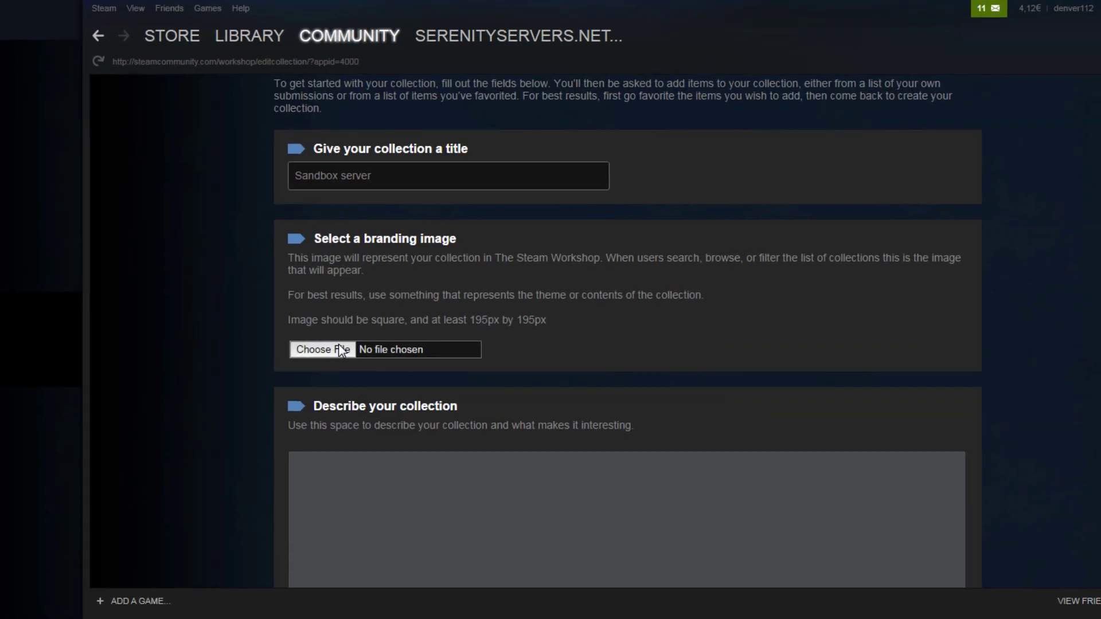
{"action": "left_click", "coordinate": [246, 277]}
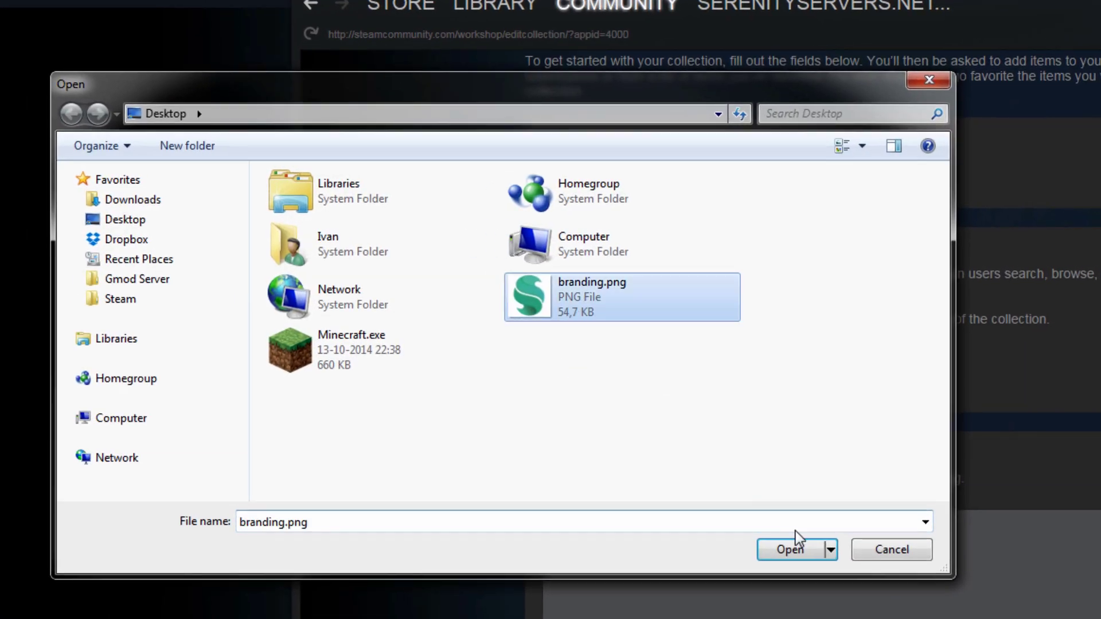
{"action": "left_click", "coordinate": [793, 549]}
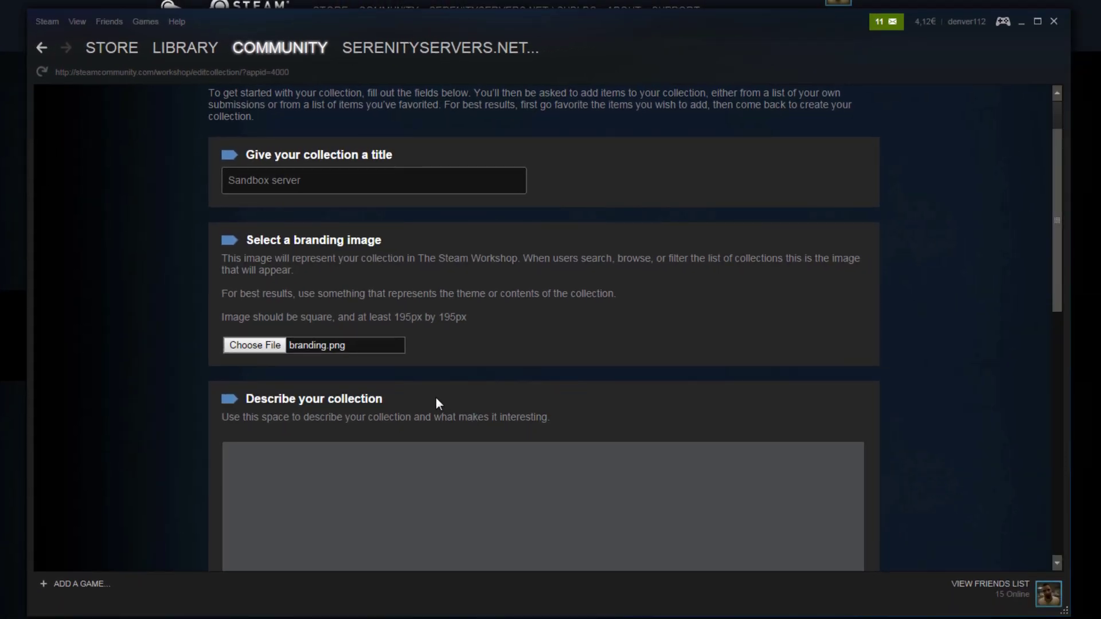
{"action": "scroll", "coordinate": [436, 398], "scroll_direction": "down", "scroll_amount": 1}
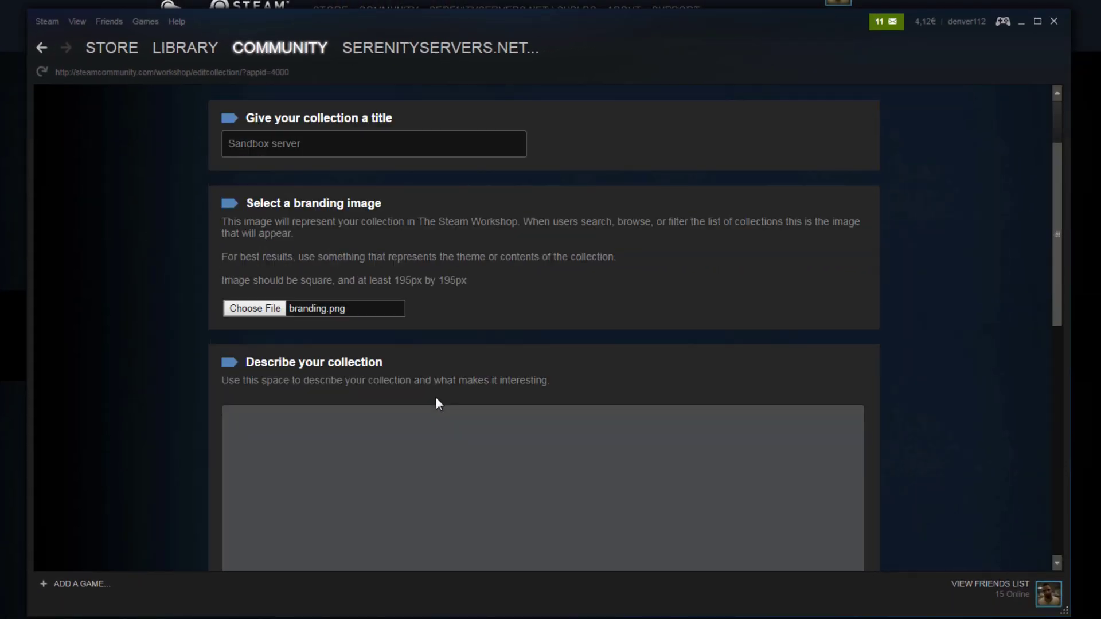
{"action": "scroll", "coordinate": [435, 398], "scroll_direction": "down", "scroll_amount": 3}
{"action": "left_click", "coordinate": [422, 345]}
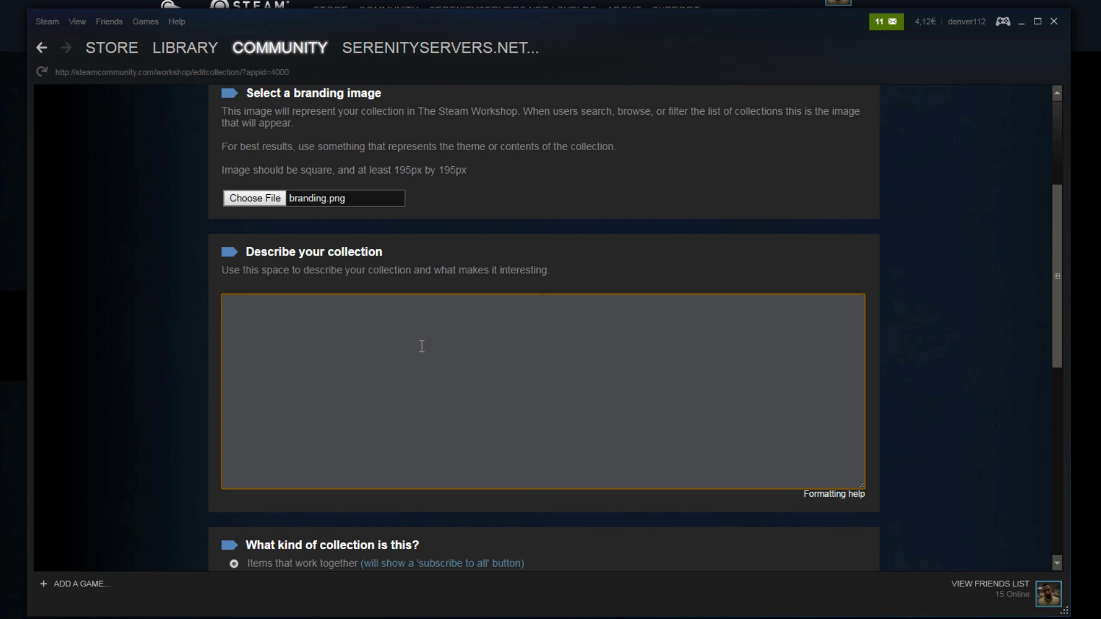
{"action": "type", "text": "Sandbox ser"}
{"action": "type", "text": "ver for"}
{"action": "scroll", "coordinate": [359, 291], "scroll_direction": "down", "scroll_amount": 10}
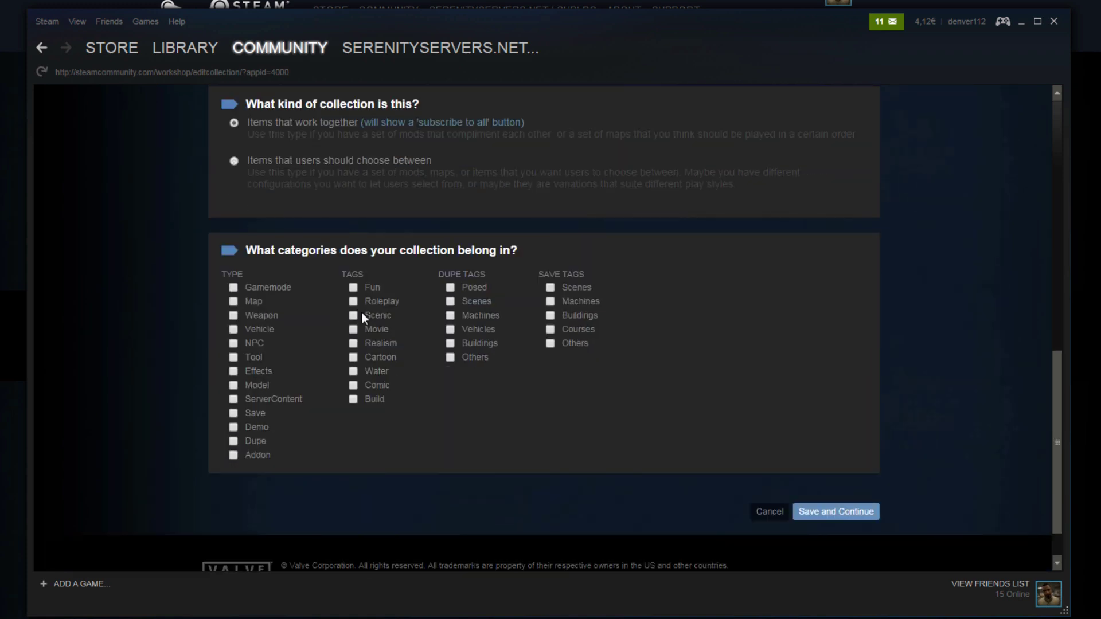
{"action": "left_click", "coordinate": [354, 400]}
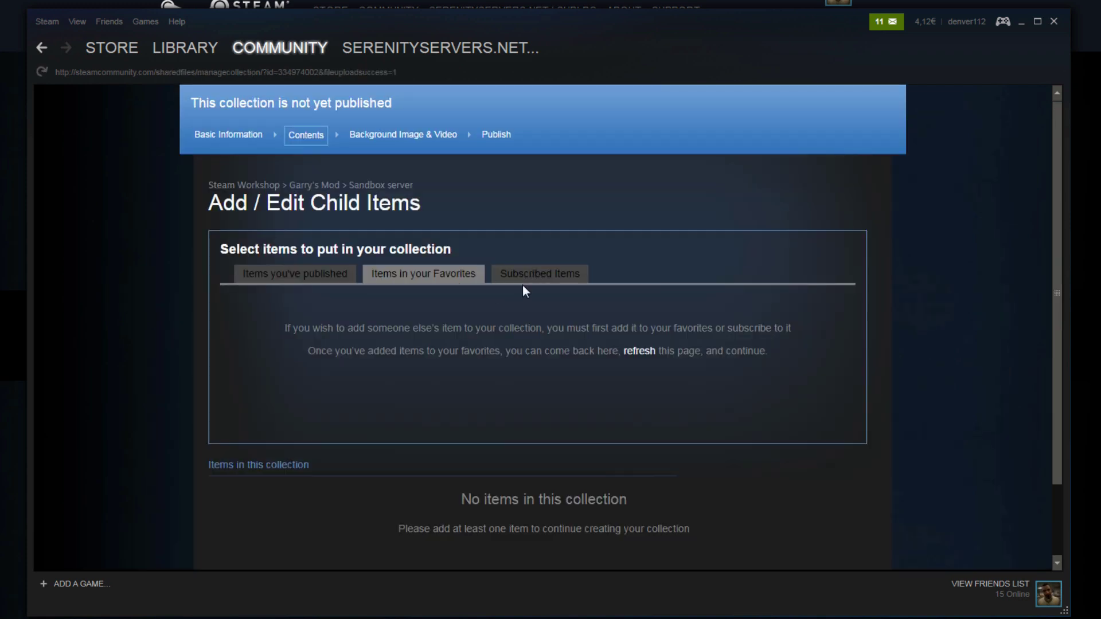
- Add TDMCars - Audi, TDMCars - Base Pack and TDMCars - BMW from Subscribed Items to the collection
{"action": "left_click", "coordinate": [528, 274]}
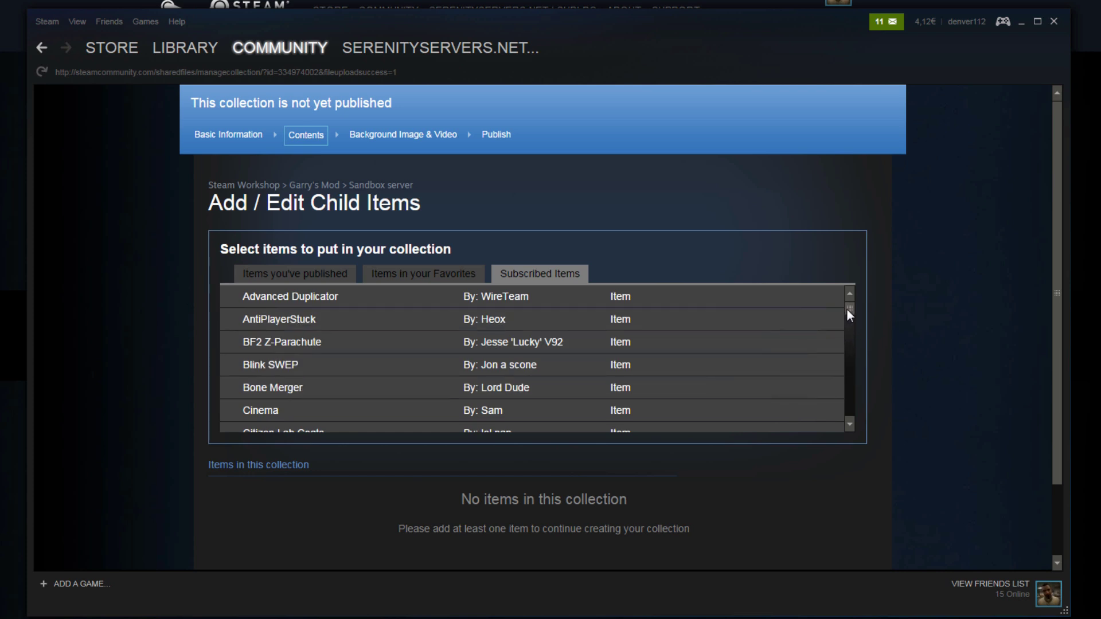
{"action": "left_click_drag", "start_coordinate": [849, 309], "coordinate": [834, 381]}
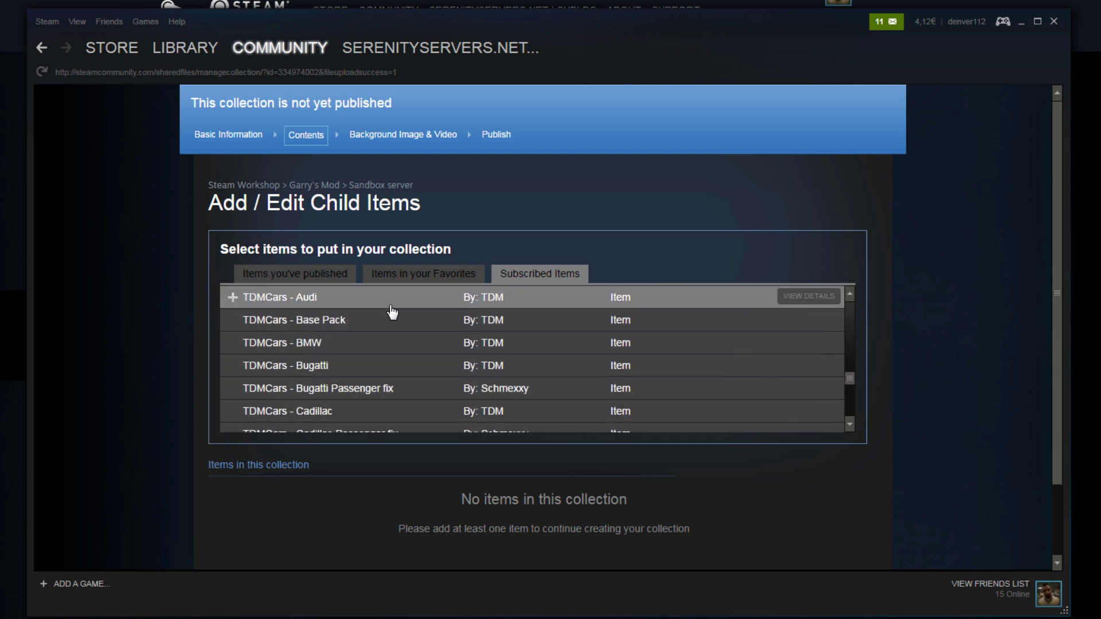
{"action": "scroll", "coordinate": [367, 373], "scroll_direction": "up", "scroll_amount": 2}
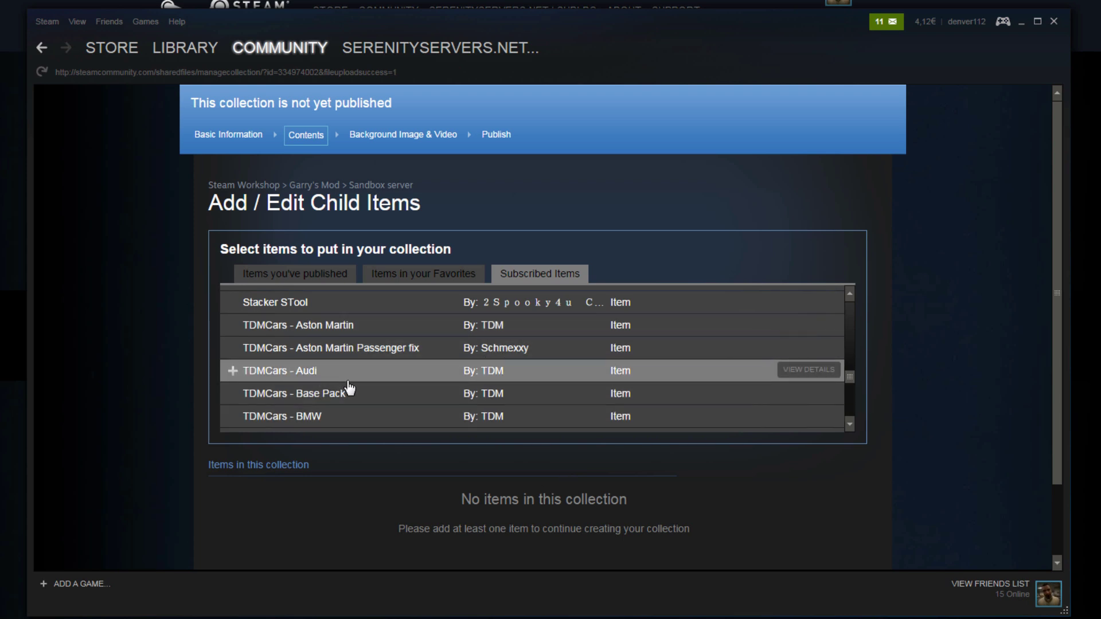
{"action": "left_click", "coordinate": [424, 373]}
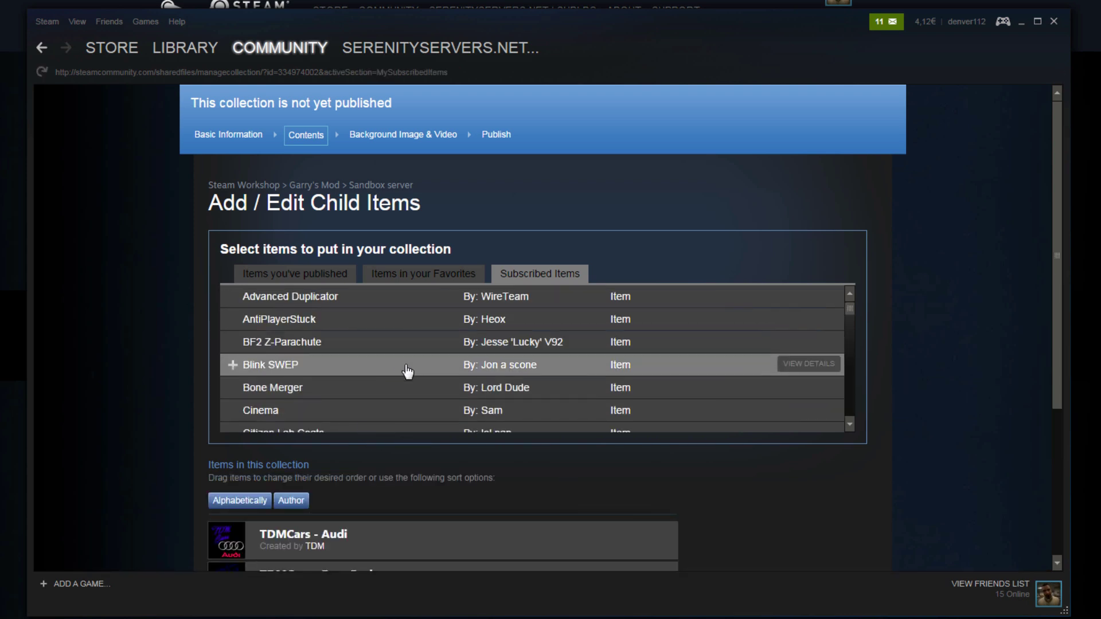
{"action": "scroll", "coordinate": [138, 352], "scroll_direction": "down", "scroll_amount": 3}
{"action": "scroll", "coordinate": [137, 352], "scroll_direction": "up", "scroll_amount": 2}
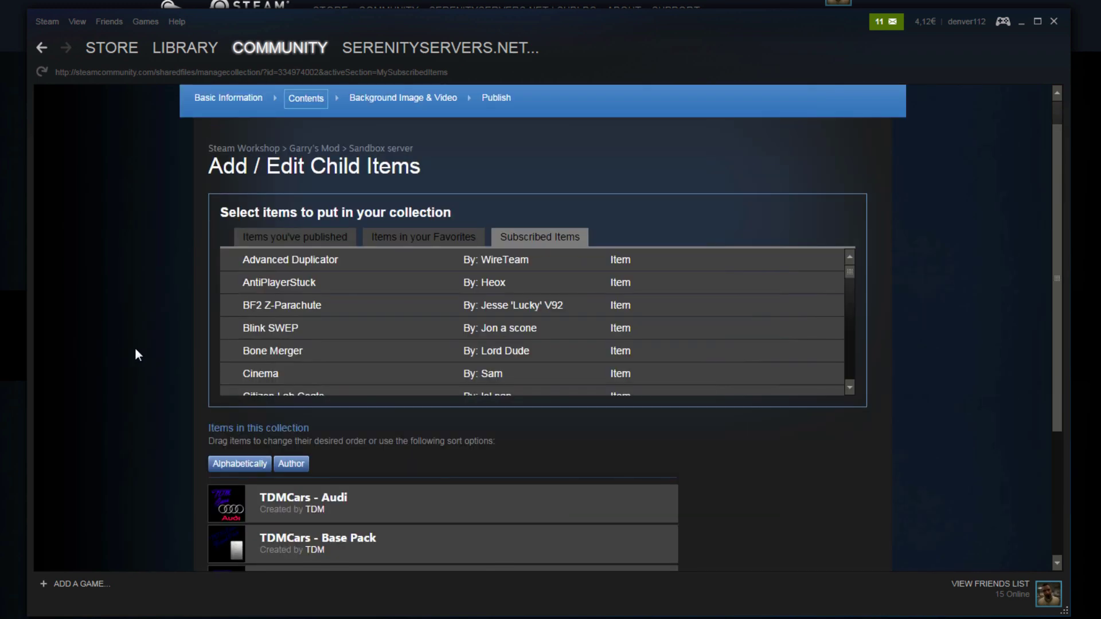
{"action": "scroll", "coordinate": [135, 347], "scroll_direction": "down", "scroll_amount": 2}
{"action": "scroll", "coordinate": [128, 343], "scroll_direction": "down", "scroll_amount": 1}
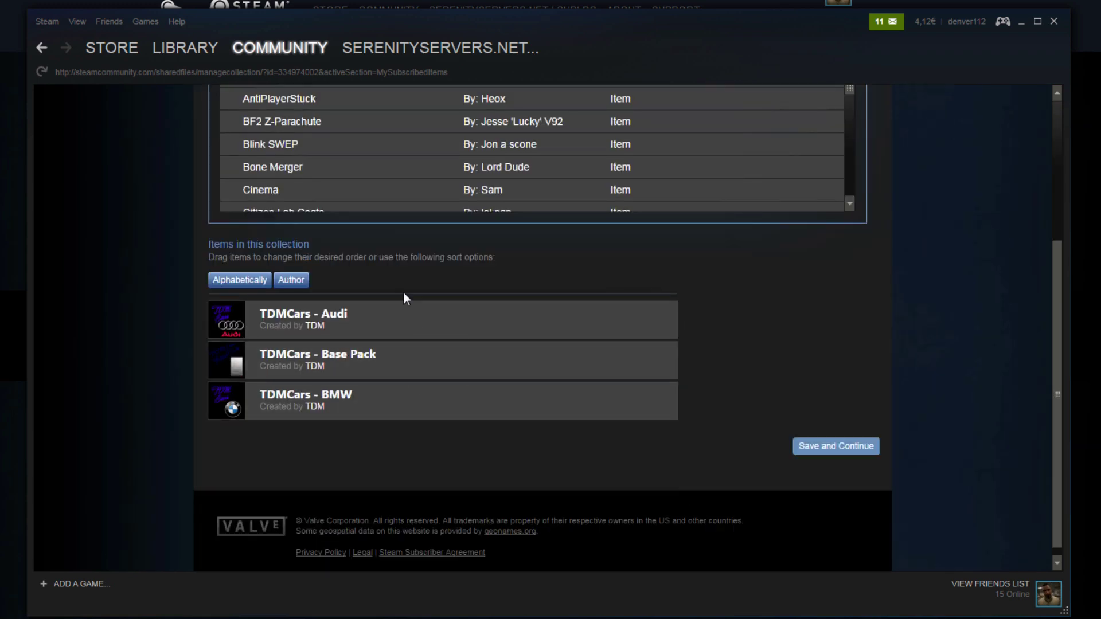
{"action": "mouse_move", "coordinate": [365, 301]}
- Save the collection contents and publish the Sandbox server collection
{"action": "left_click", "coordinate": [847, 446]}
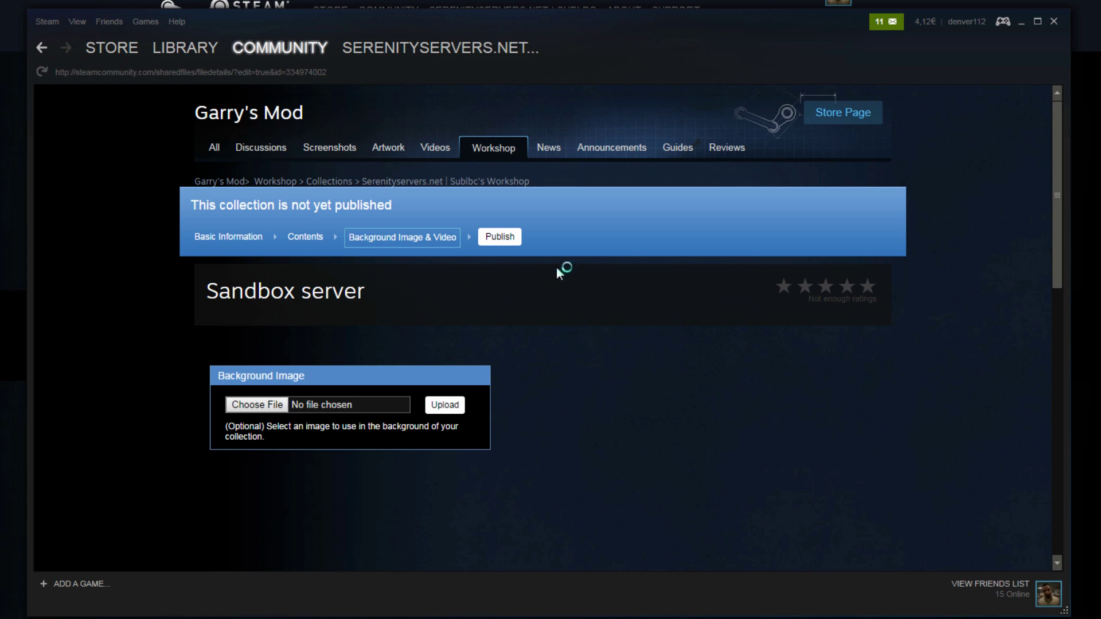
{"action": "left_click", "coordinate": [494, 241]}
{"action": "scroll", "coordinate": [492, 302], "scroll_direction": "down", "scroll_amount": 1}
{"action": "scroll", "coordinate": [489, 309], "scroll_direction": "up", "scroll_amount": 1}
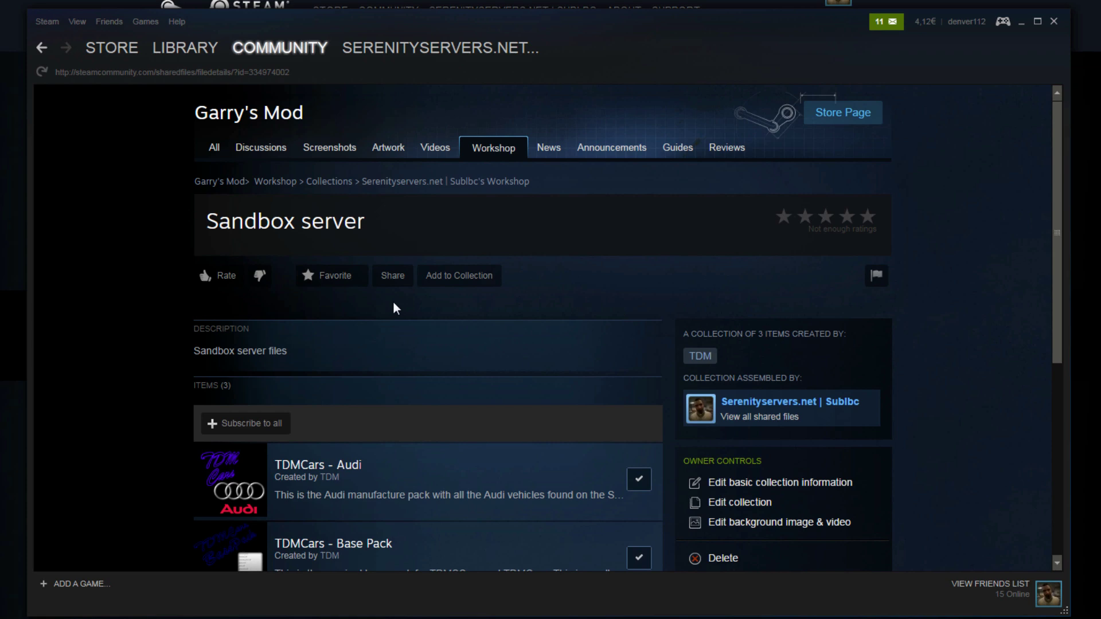
- View the collection's share link, pick out its collection ID, and close the panel
{"action": "left_click", "coordinate": [393, 278]}
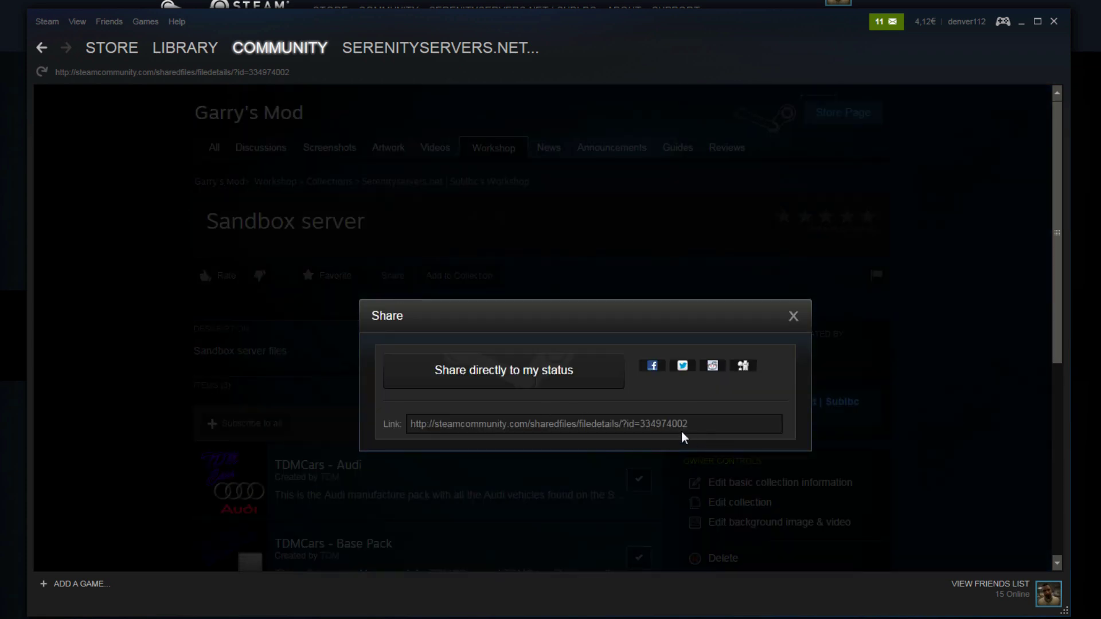
{"action": "left_click_drag", "start_coordinate": [642, 427], "coordinate": [745, 424]}
{"action": "key", "text": "ctrl+c"}
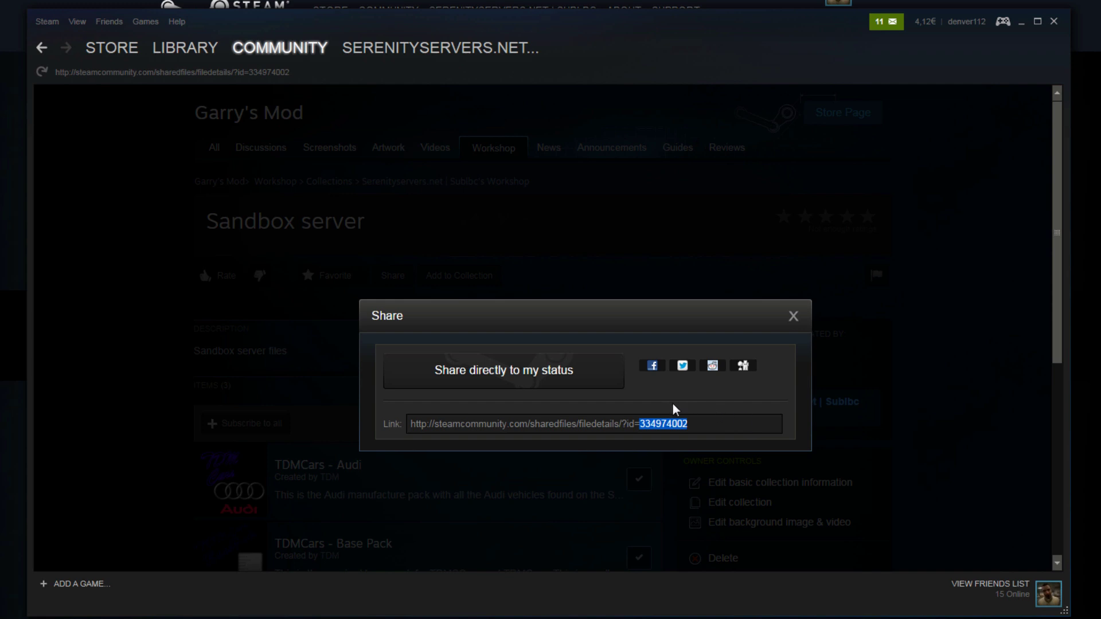
{"action": "left_click", "coordinate": [793, 318]}
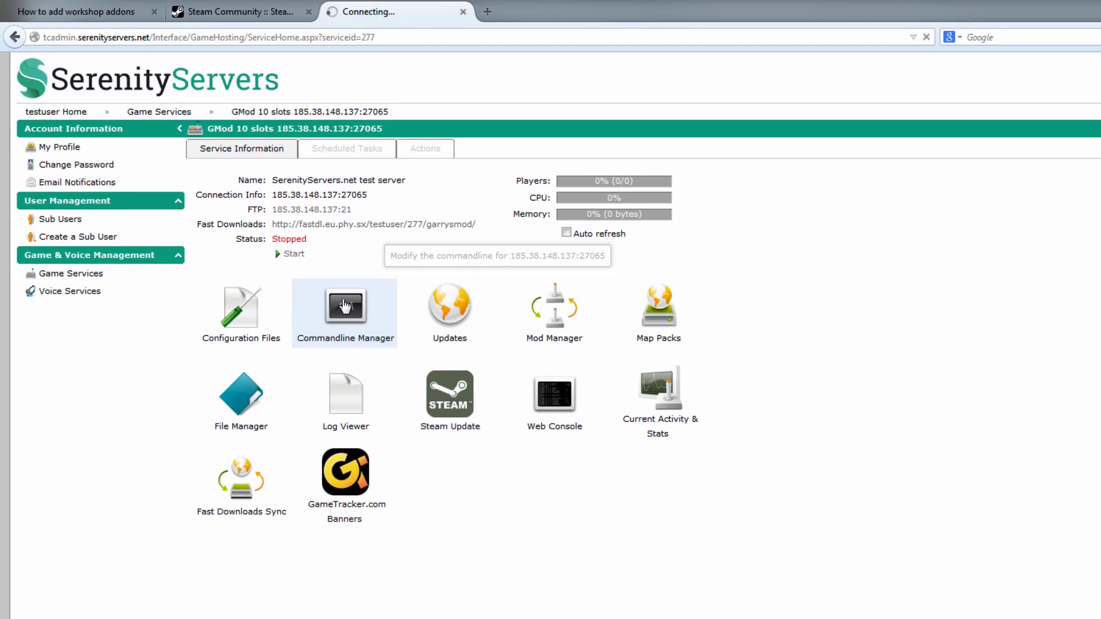
- Start a new custom commandline from the server's Commandline Manager
{"action": "left_click", "coordinate": [344, 306]}
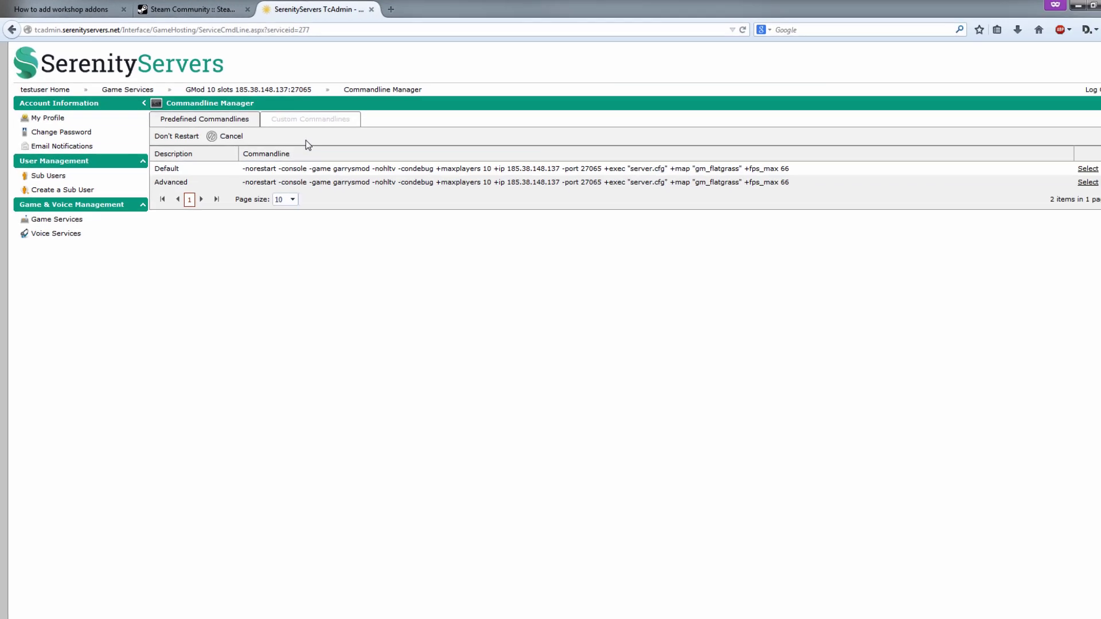
{"action": "left_click", "coordinate": [301, 118]}
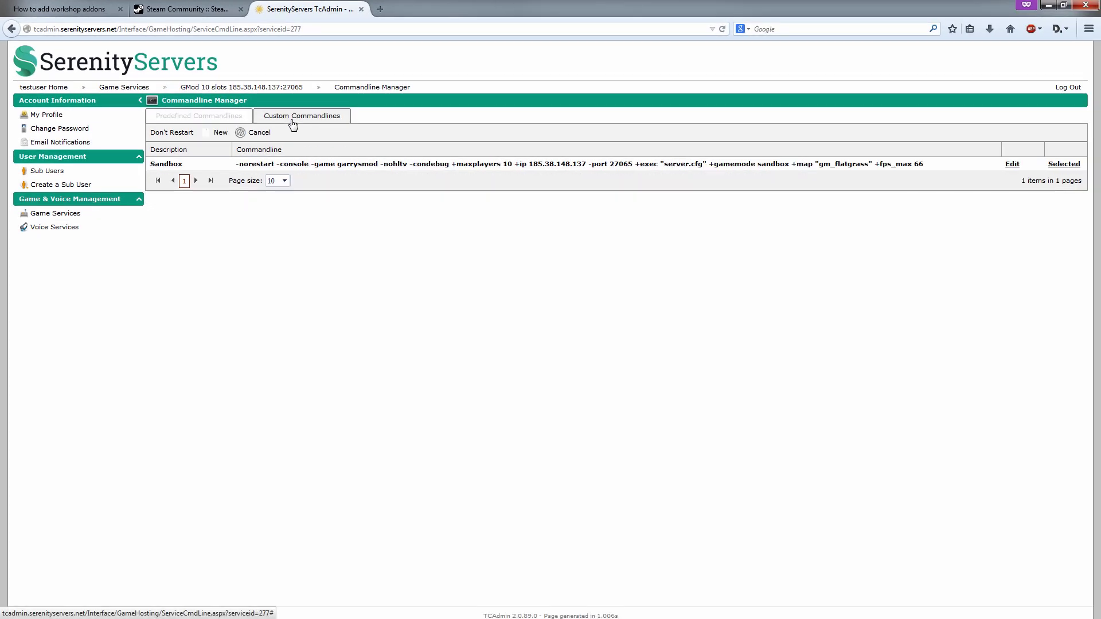
{"action": "left_click", "coordinate": [223, 137]}
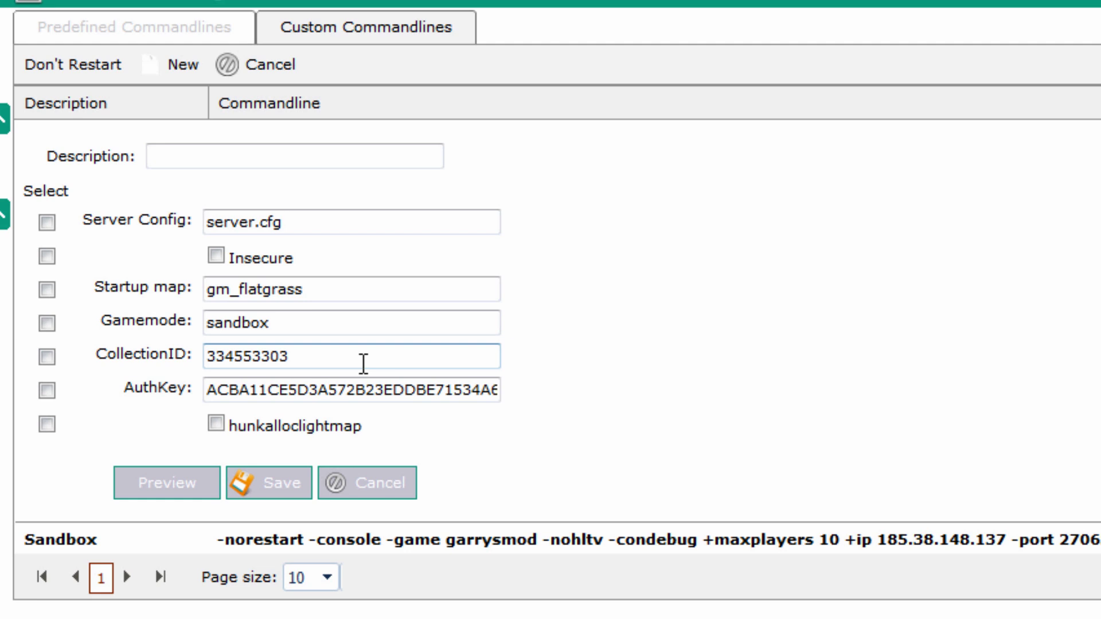
{"action": "double_click", "coordinate": [346, 356]}
{"action": "left_click", "coordinate": [309, 361]}
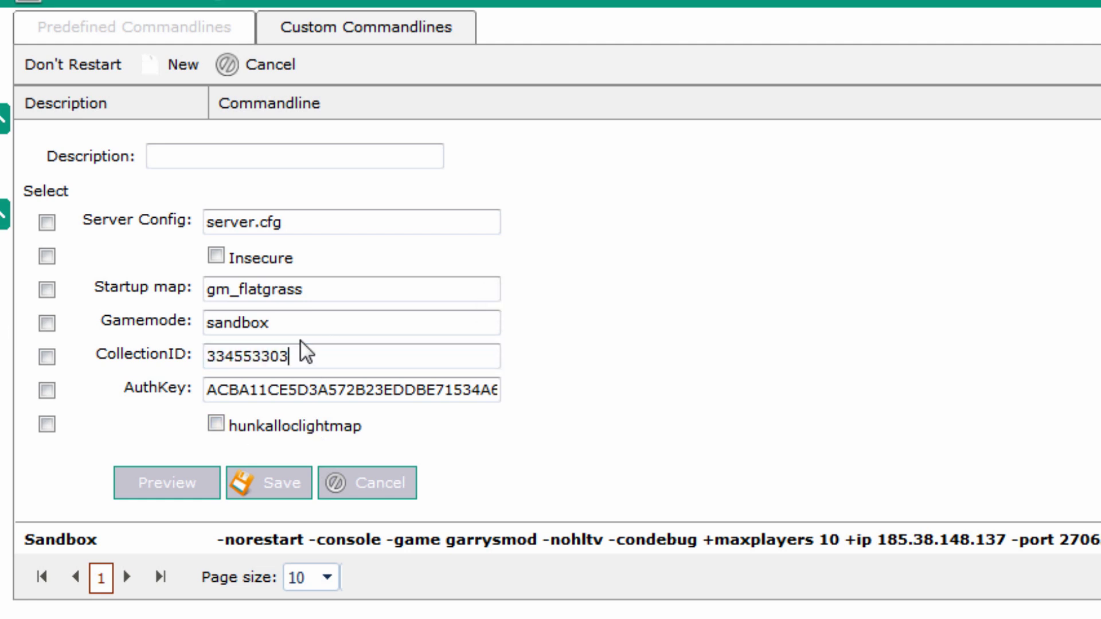
{"action": "mouse_move", "coordinate": [306, 358]}
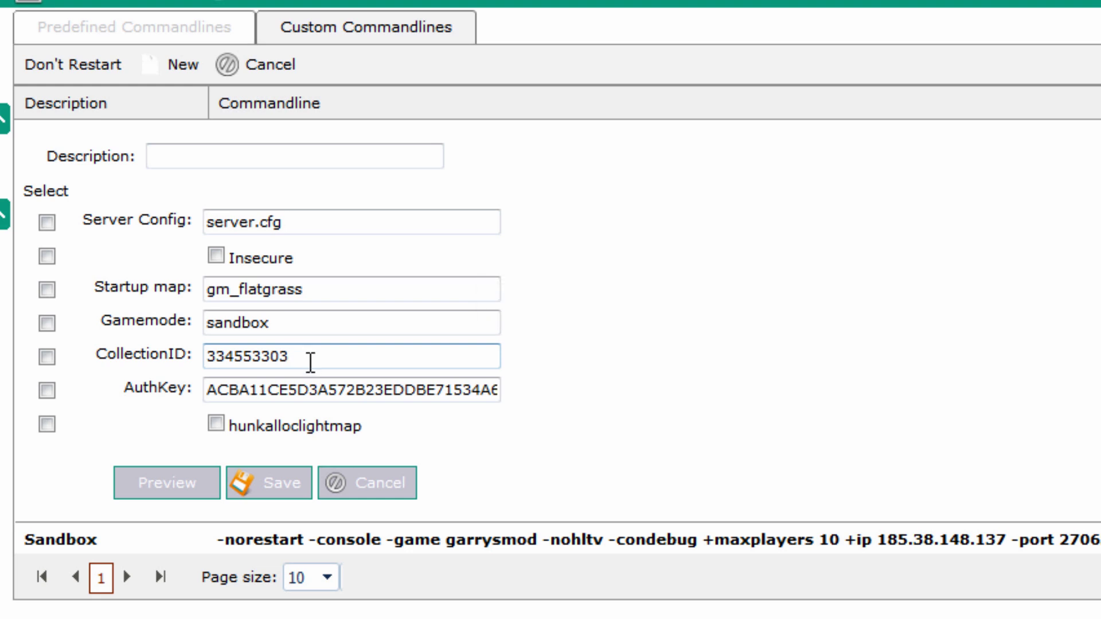
- Enable CollectionID, AuthKey, Gamemode, Startup map and Server Config, set CollectionID 334974002, copy the API key
{"action": "left_click", "coordinate": [47, 357]}
{"action": "left_click", "coordinate": [47, 391]}
{"action": "left_click", "coordinate": [47, 324]}
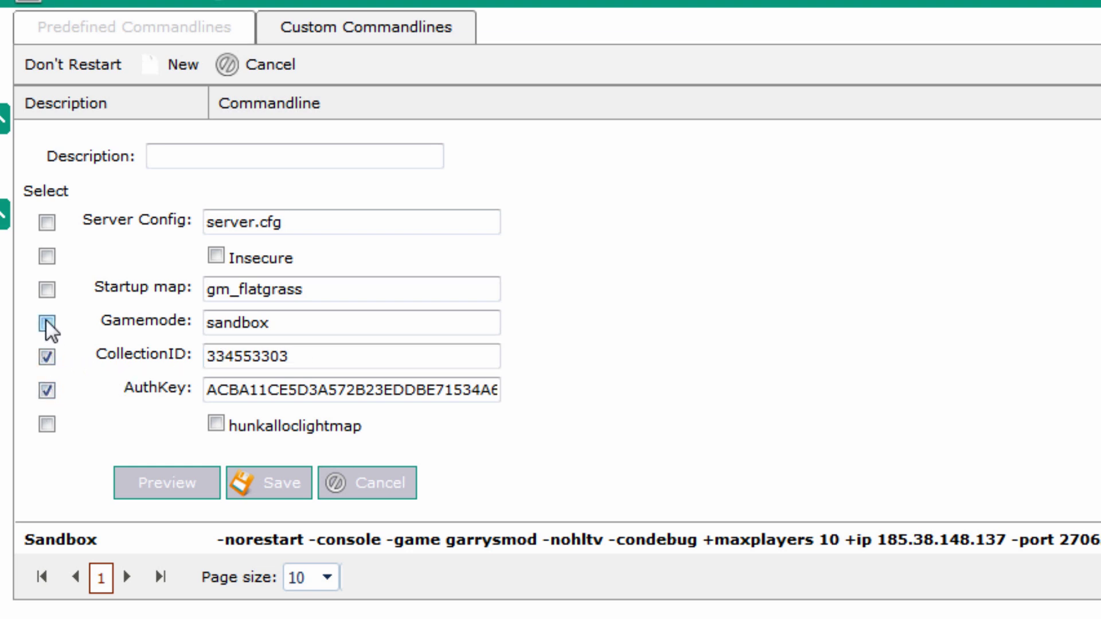
{"action": "left_click", "coordinate": [47, 290]}
{"action": "left_click", "coordinate": [47, 222]}
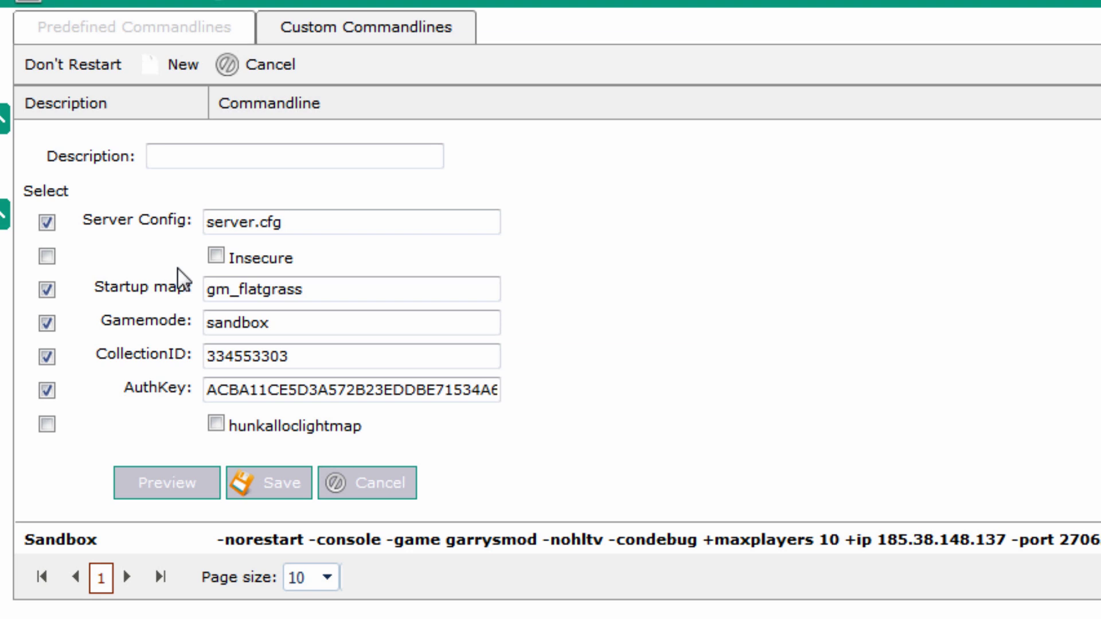
{"action": "left_click_drag", "start_coordinate": [322, 361], "coordinate": [48, 360]}
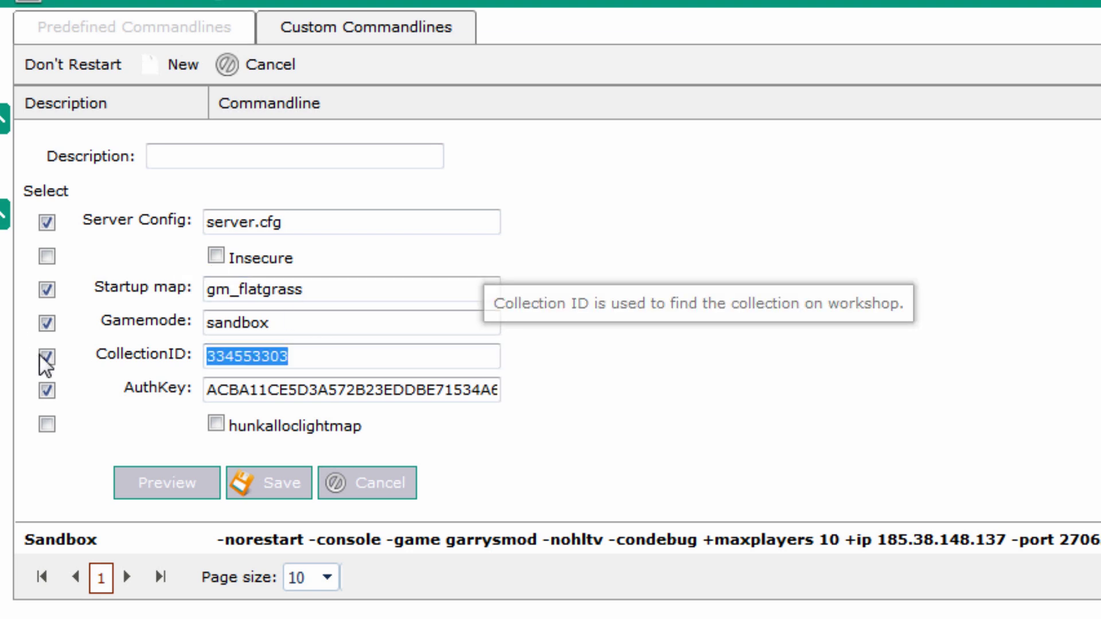
{"action": "key", "text": "ctrl+v"}
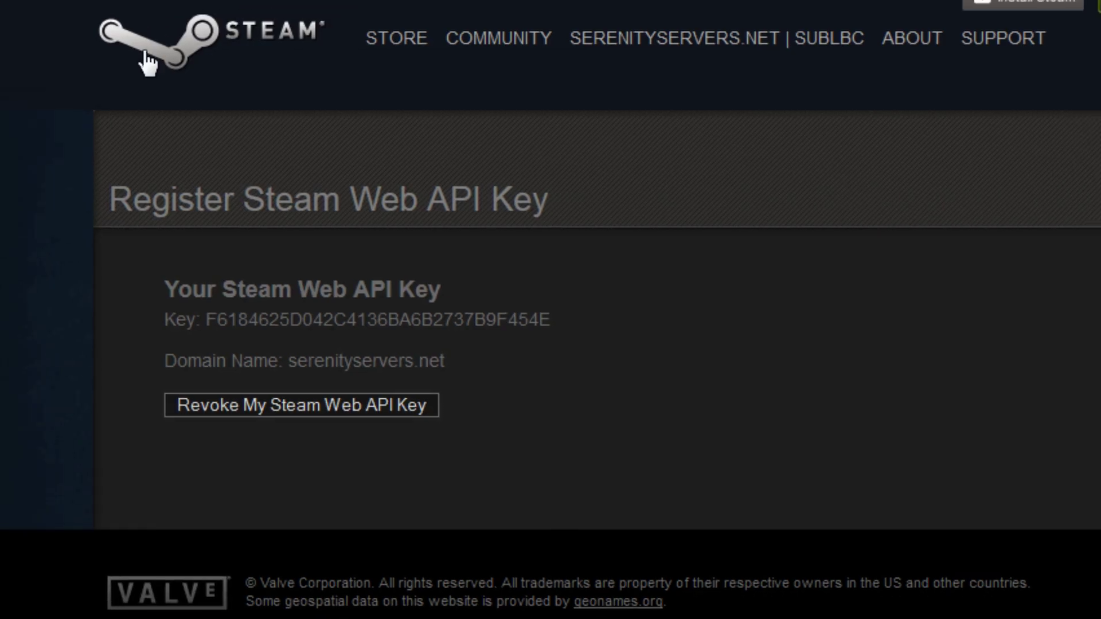
{"action": "double_click", "coordinate": [311, 343]}
{"action": "key", "text": "ctrl+c"}
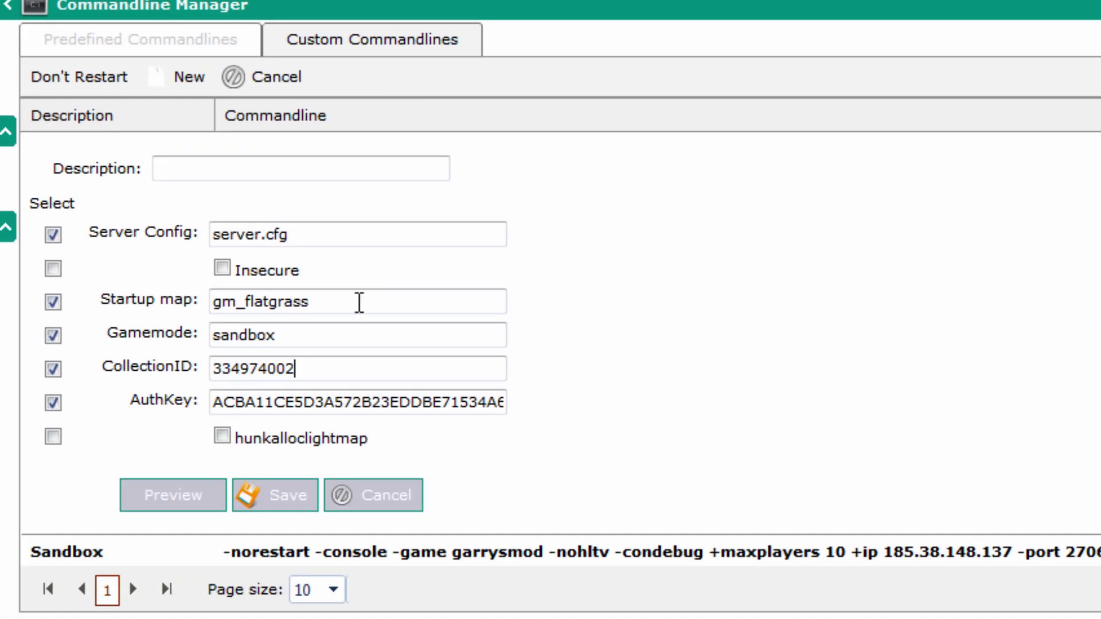
- Paste the Web API key as AuthKey, add a Sandbox description, save, and select the commandline
{"action": "double_click", "coordinate": [362, 400]}
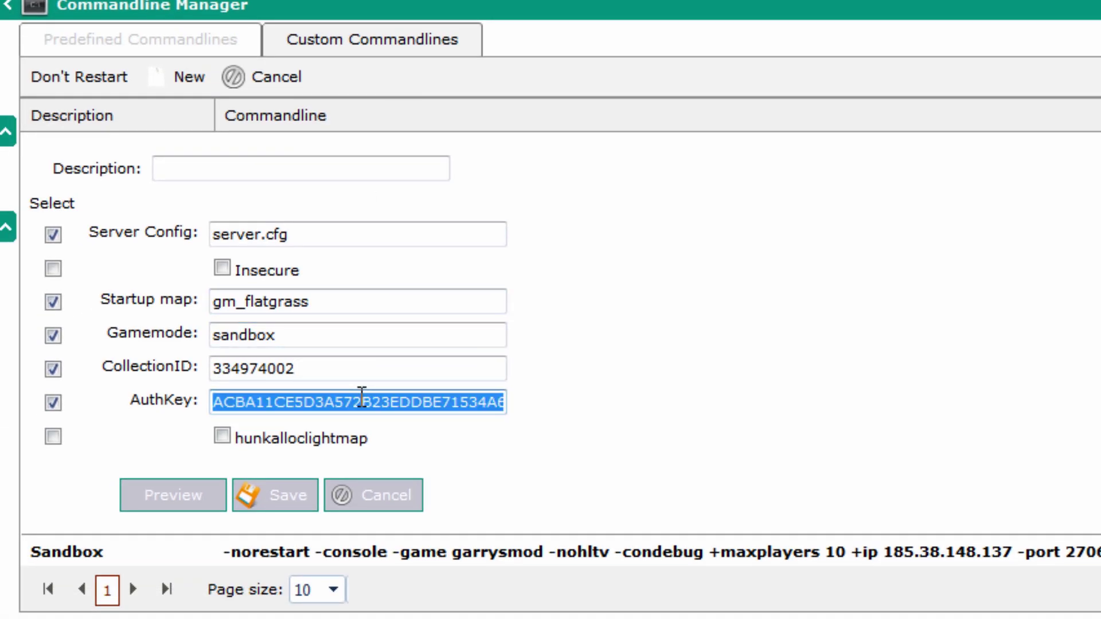
{"action": "key", "text": "ctrl+v"}
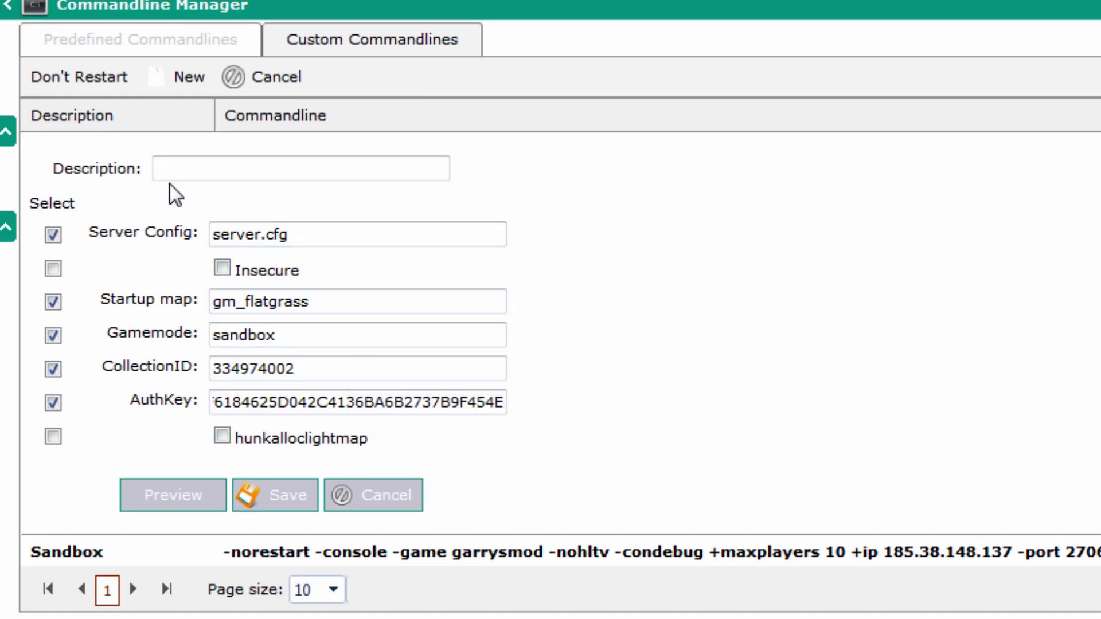
{"action": "left_click", "coordinate": [229, 168]}
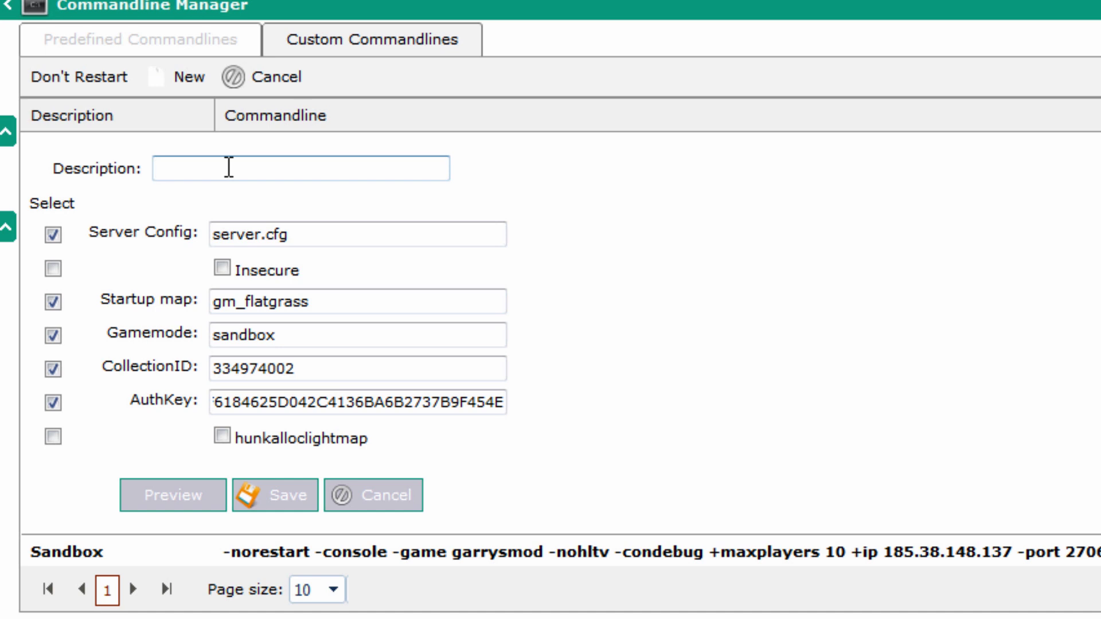
{"action": "type", "text": "Sandbox2"}
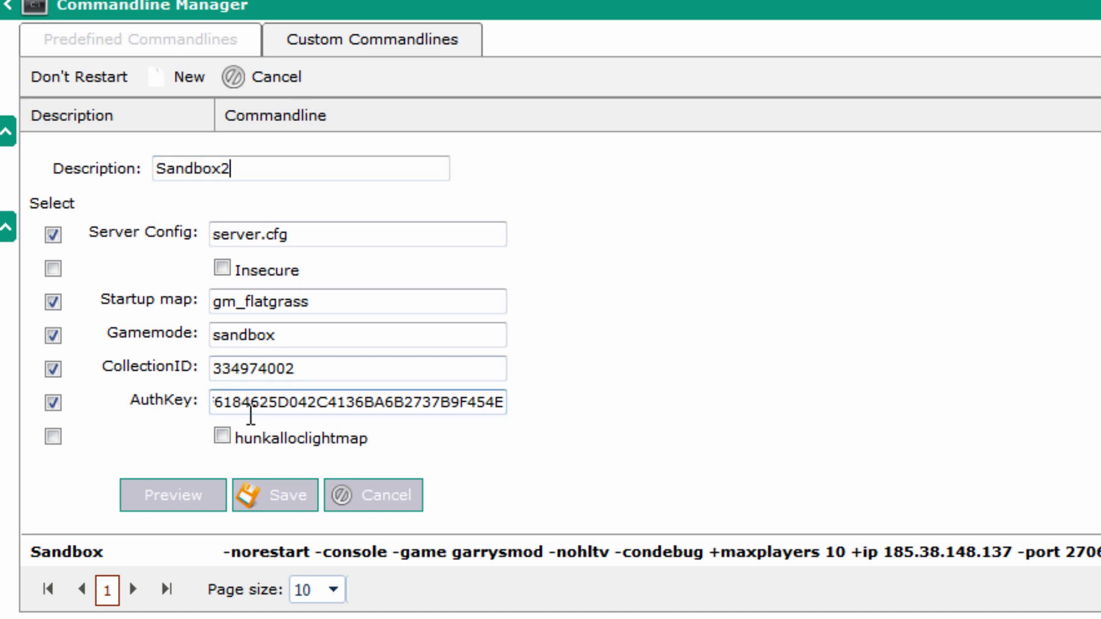
{"action": "left_click", "coordinate": [258, 492]}
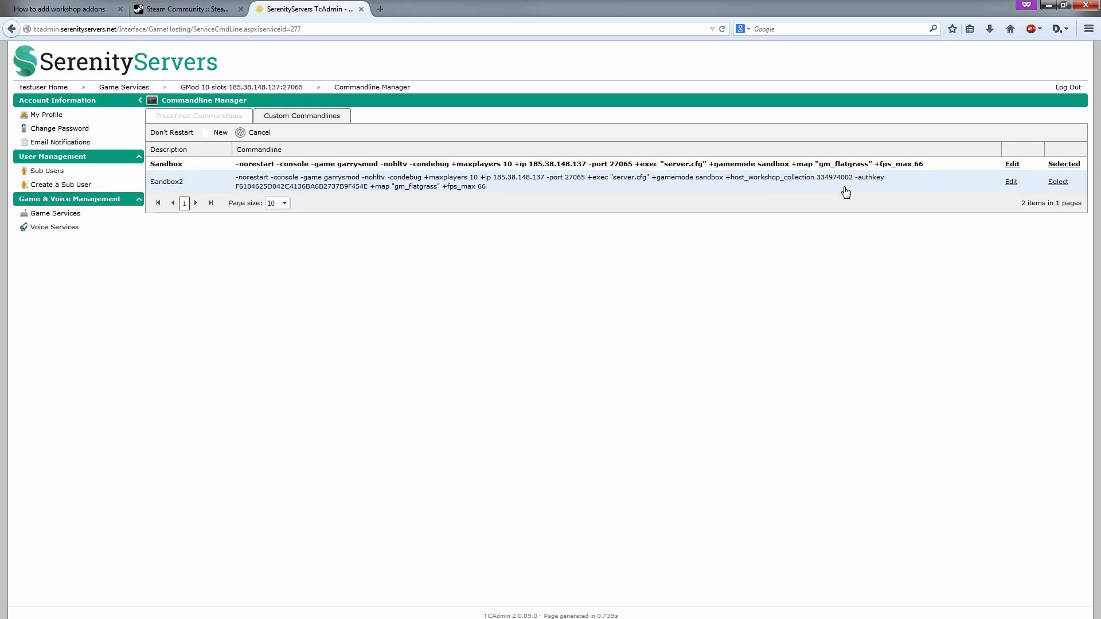
{"action": "left_click", "coordinate": [1055, 183]}
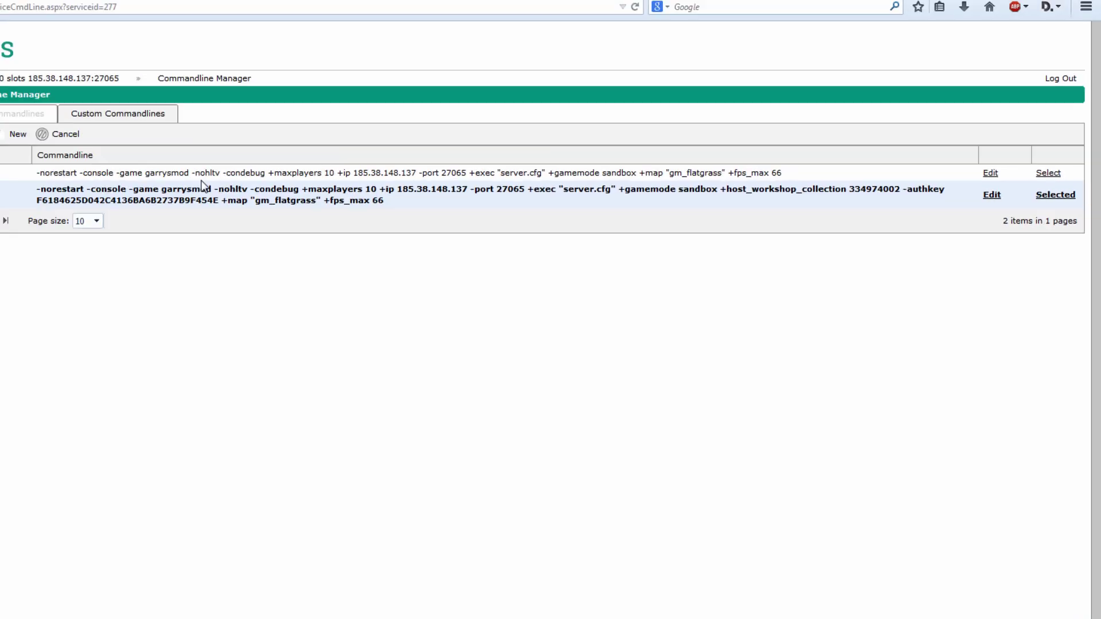
- Start the GMod server from TCAdmin, then switch to the local garrysmod folder window
{"action": "left_click", "coordinate": [277, 87]}
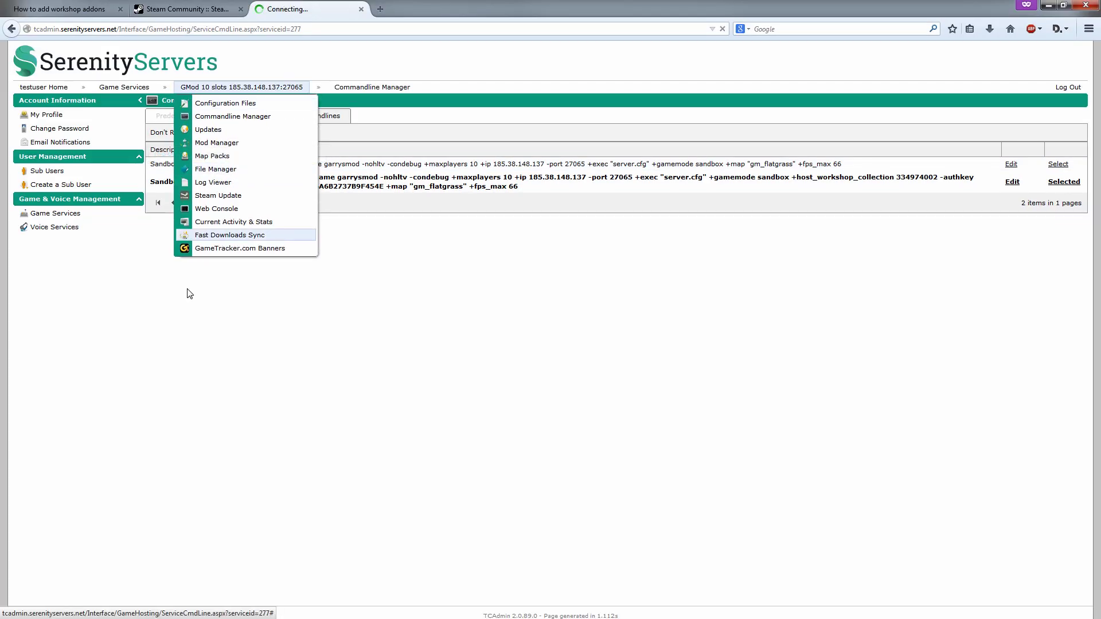
{"action": "left_click", "coordinate": [226, 198]}
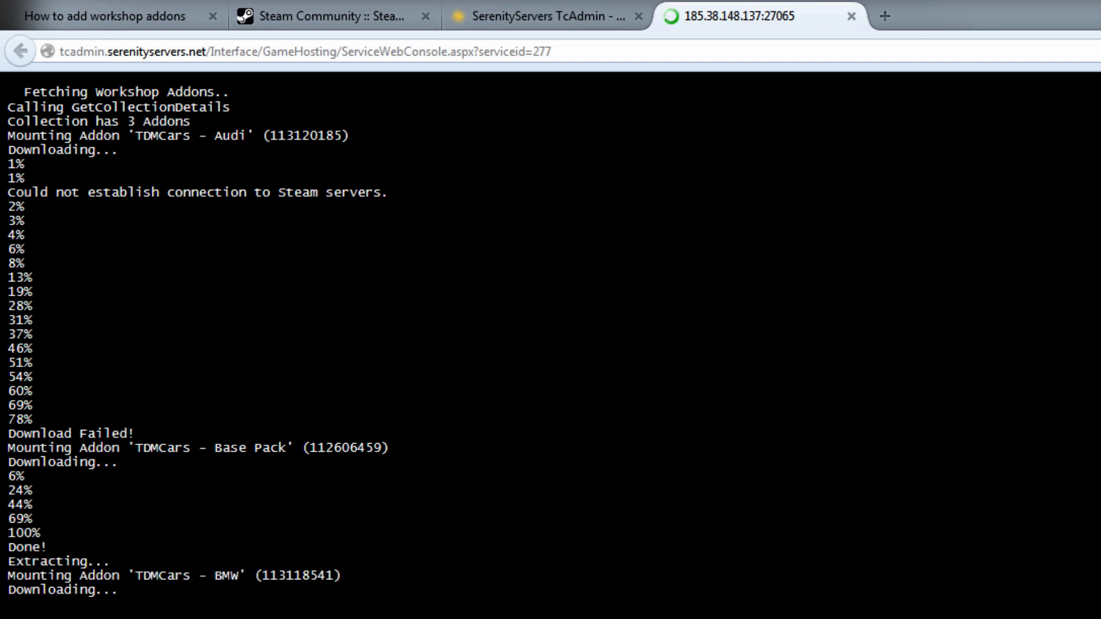
{"action": "key", "text": "alt+Tab"}
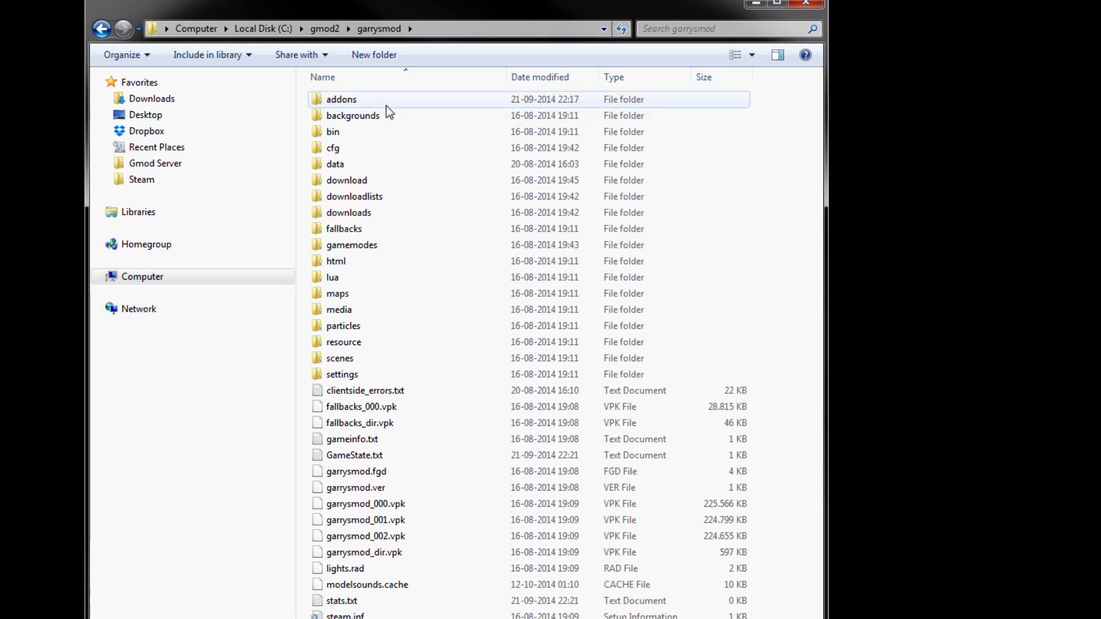
- Check the local server's addons folder, then browse to Steam's GarrysMod\garrysmod\addons folder
{"action": "double_click", "coordinate": [357, 99]}
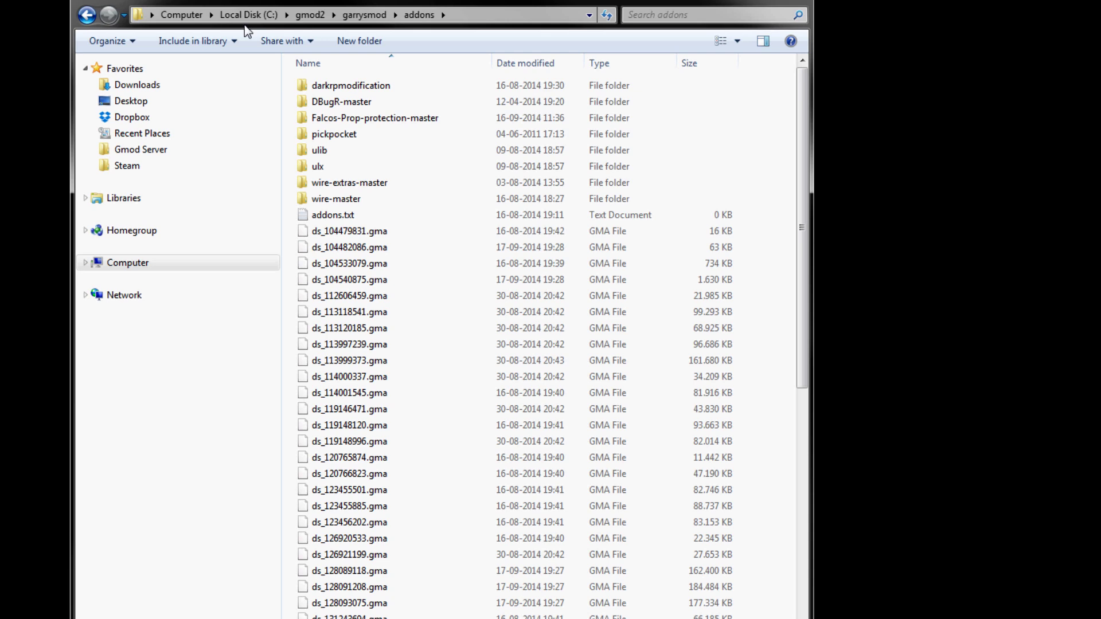
{"action": "left_click", "coordinate": [158, 156]}
{"action": "left_click", "coordinate": [172, 167]}
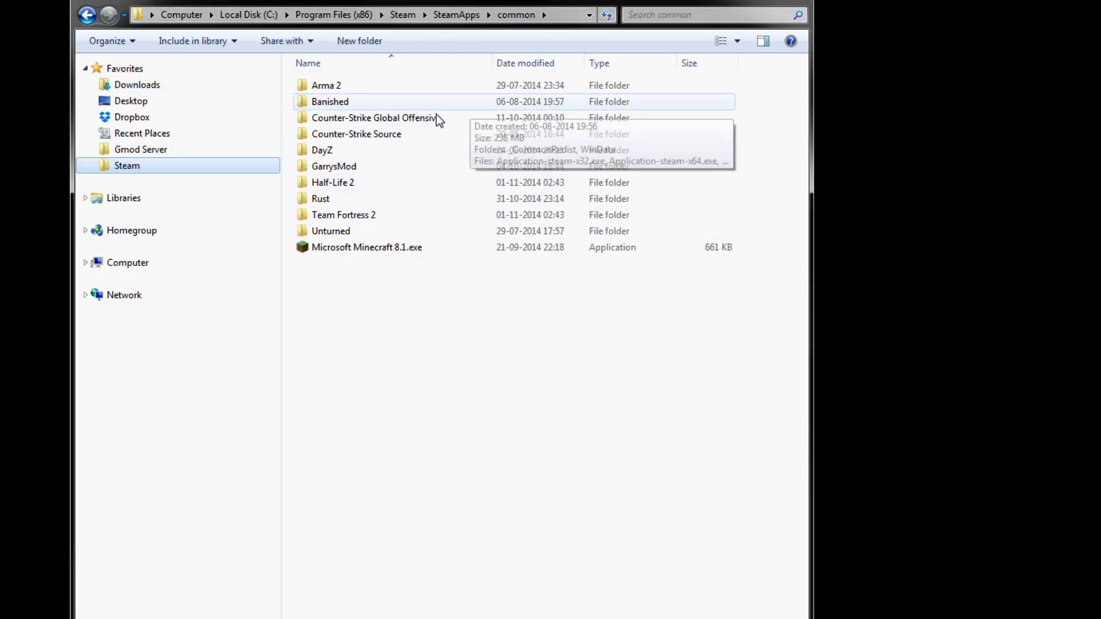
{"action": "double_click", "coordinate": [353, 167]}
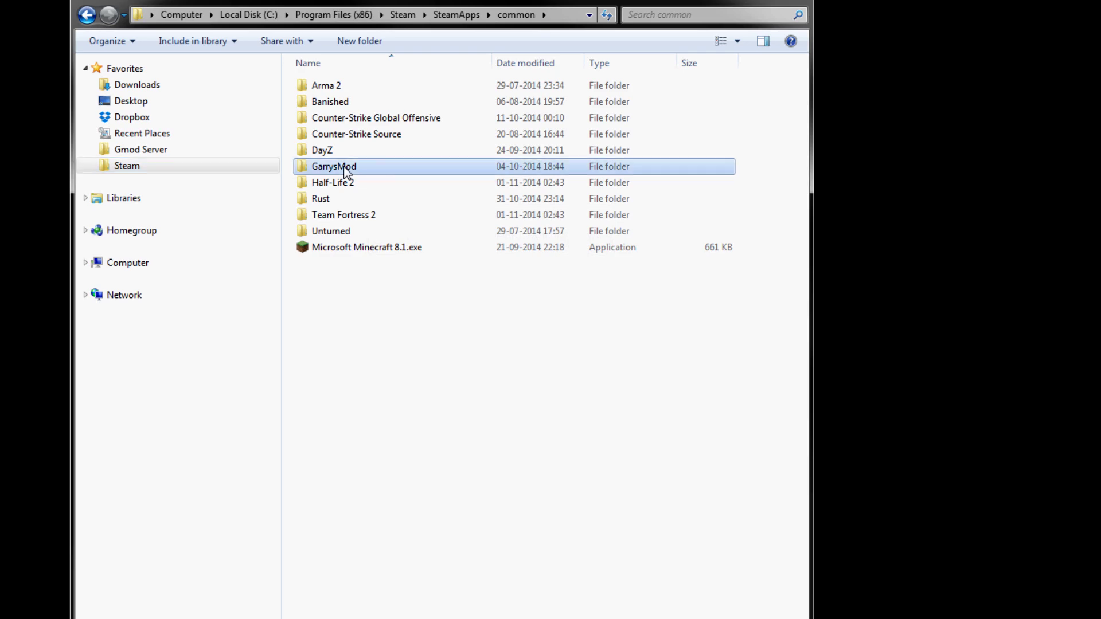
{"action": "double_click", "coordinate": [365, 98]}
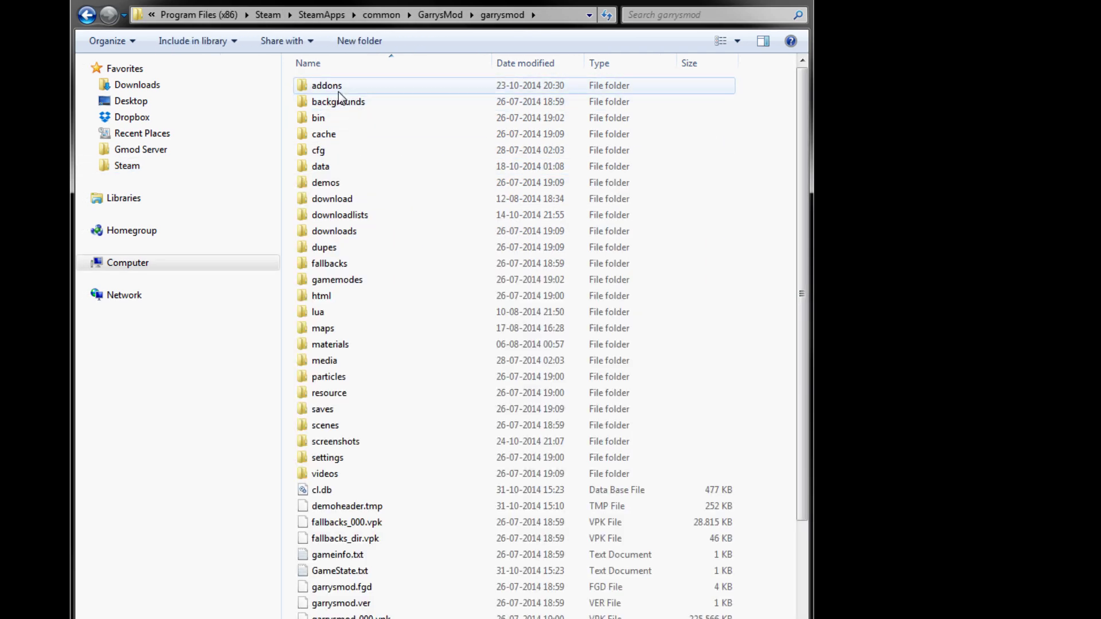
{"action": "double_click", "coordinate": [338, 89]}
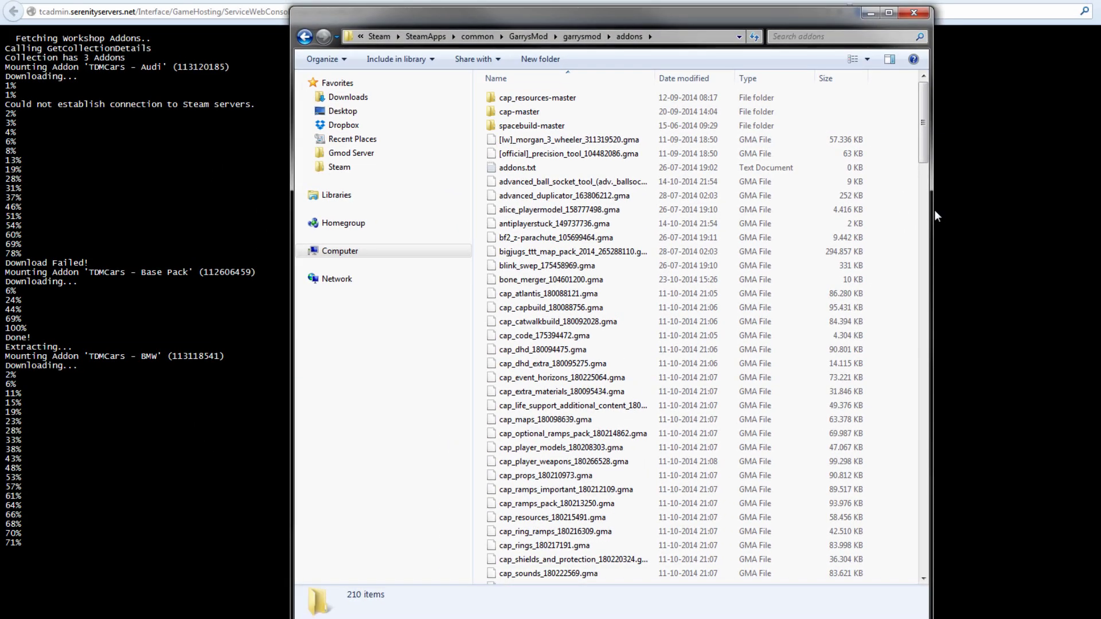
- Copy the TDMCars Audi and BMW .gma addon files from the addons folder to the desktop
{"action": "left_click_drag", "start_coordinate": [930, 207], "coordinate": [1027, 207]}
{"action": "left_click_drag", "start_coordinate": [1019, 143], "coordinate": [1015, 489]}
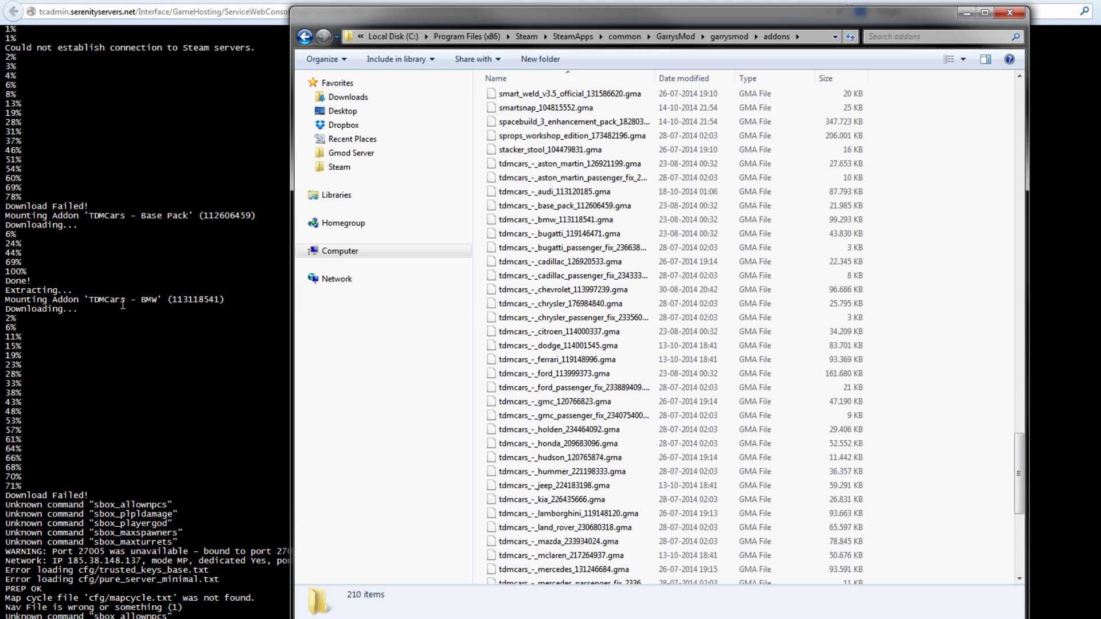
{"action": "double_click", "coordinate": [874, 2]}
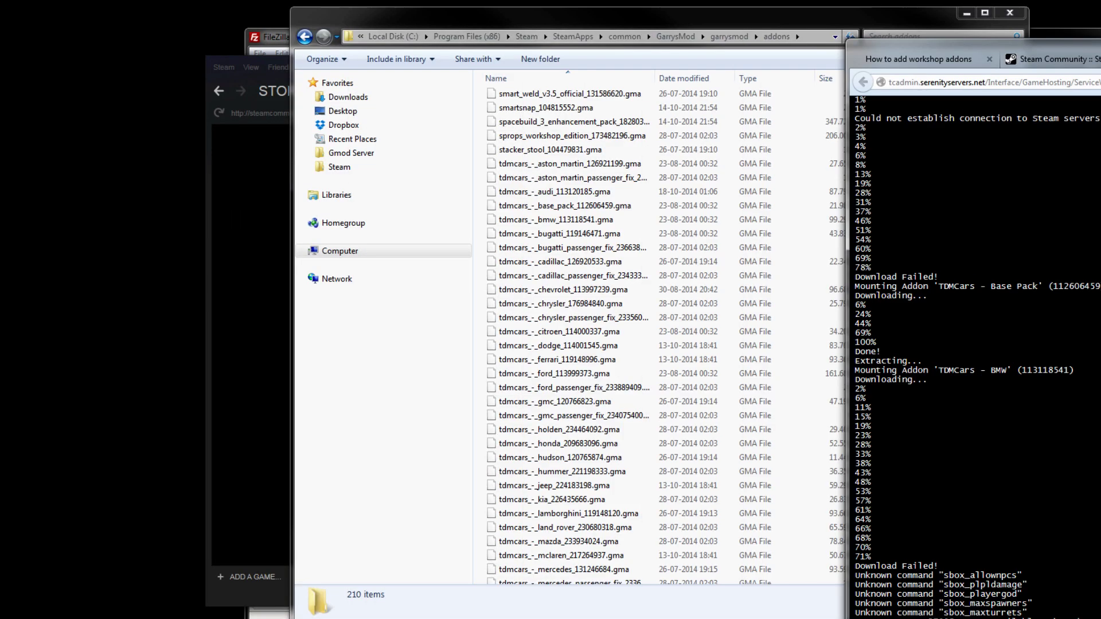
{"action": "left_click_drag", "start_coordinate": [493, 13], "coordinate": [421, 10]}
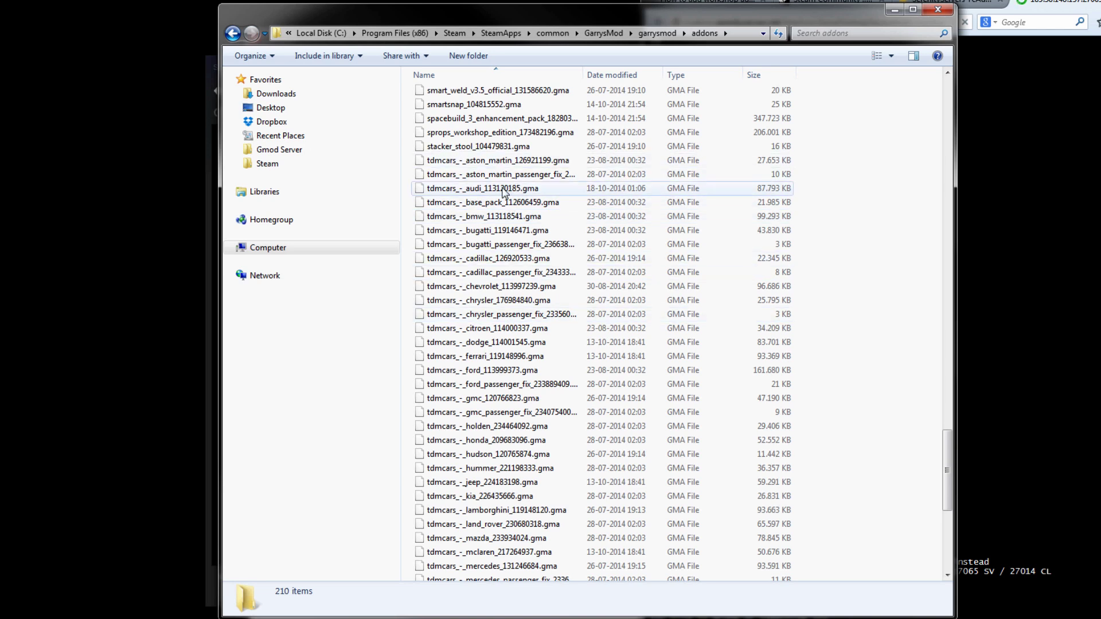
{"action": "left_click", "coordinate": [506, 221]}
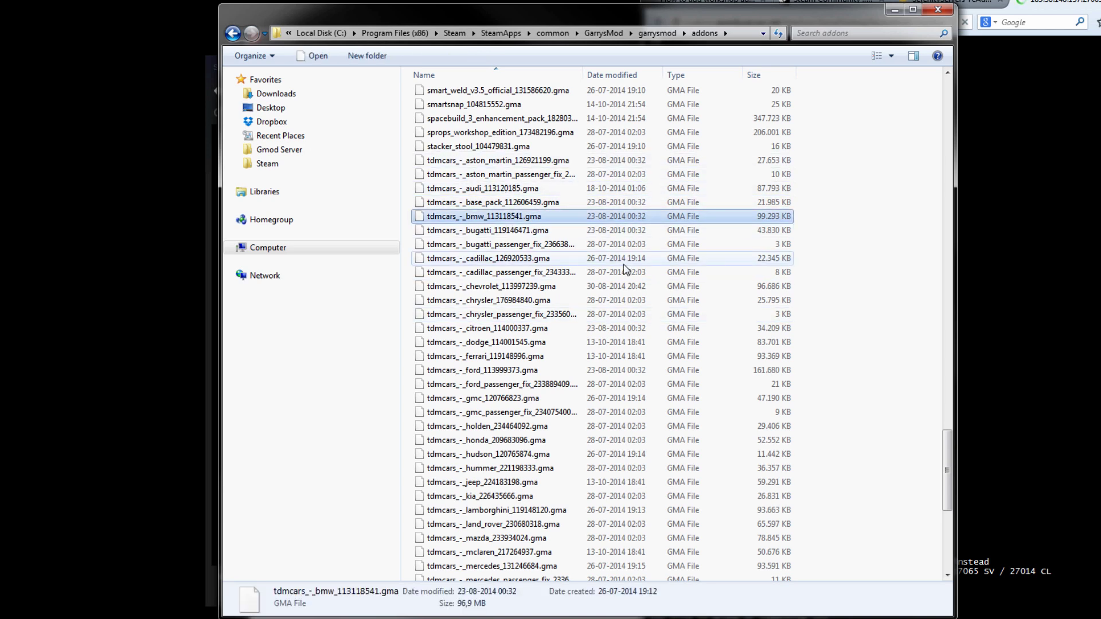
{"action": "left_click", "coordinate": [519, 192]}
{"action": "left_click", "coordinate": [546, 221], "text": "ctrl"}
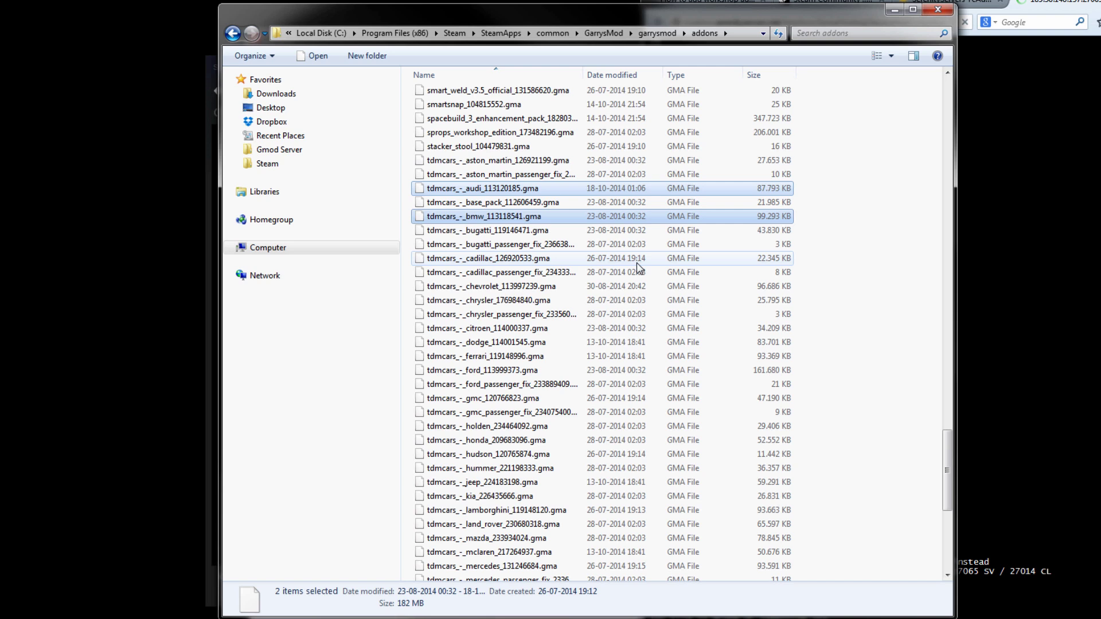
{"action": "left_click", "coordinate": [159, 205]}
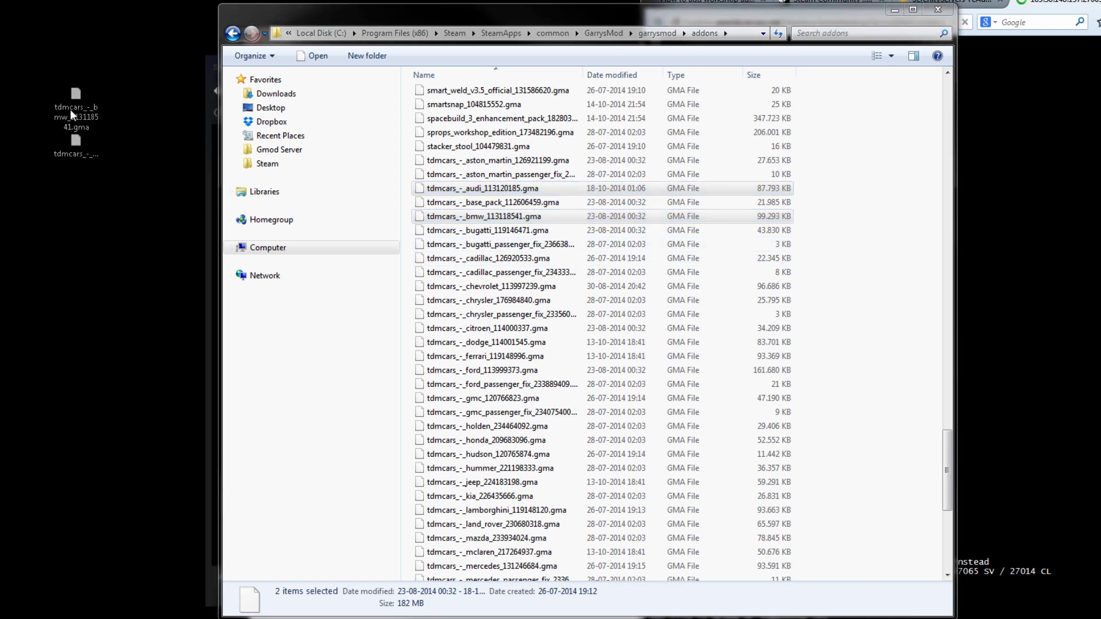
{"action": "left_click_drag", "start_coordinate": [70, 109], "coordinate": [69, 108]}
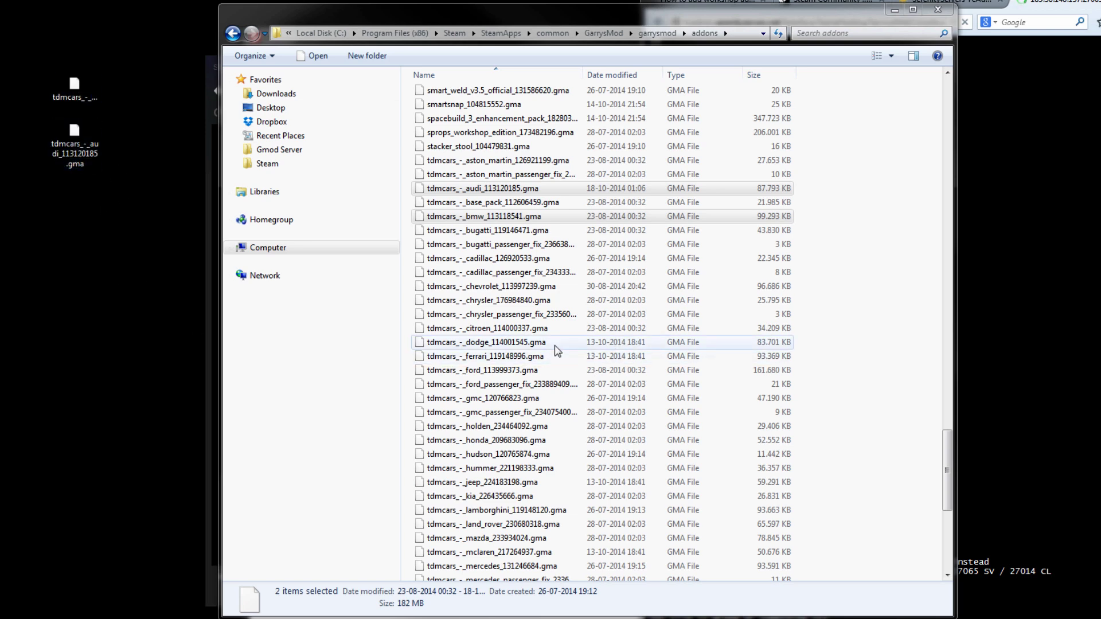
- Rename the desktop copies to ds_113118541.gma and ds_113120185.gma
{"action": "left_click", "coordinate": [74, 87]}
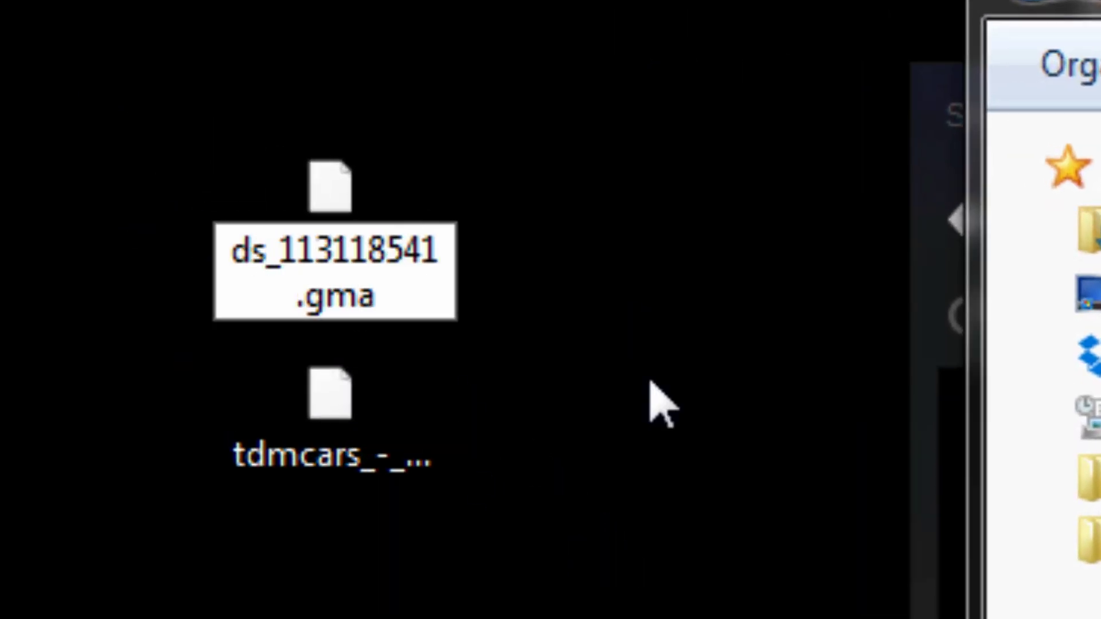
{"action": "key", "text": "Return"}
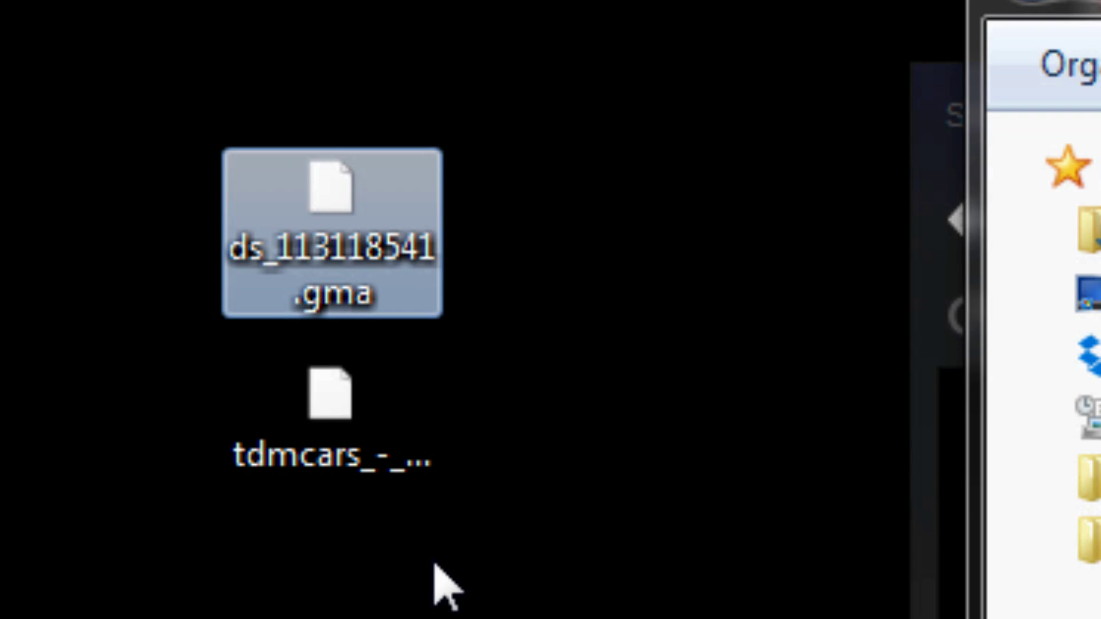
{"action": "left_click", "coordinate": [385, 484]}
{"action": "left_click", "coordinate": [385, 485]}
{"action": "left_click_drag", "start_coordinate": [319, 493], "coordinate": [247, 456]}
{"action": "type", "text": "ds_113120185.gma"}
{"action": "key", "text": "Return"}
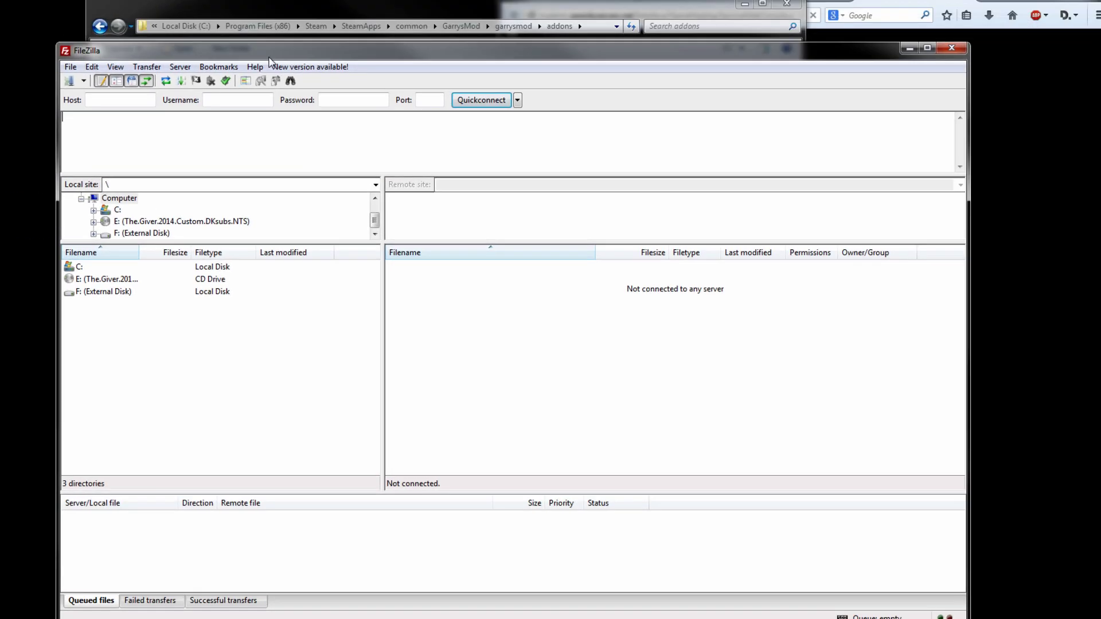
- Connect FileZilla over FTP to the game server, using the IP copied from the TCAdmin page
{"action": "left_click_drag", "start_coordinate": [269, 57], "coordinate": [221, 87]}
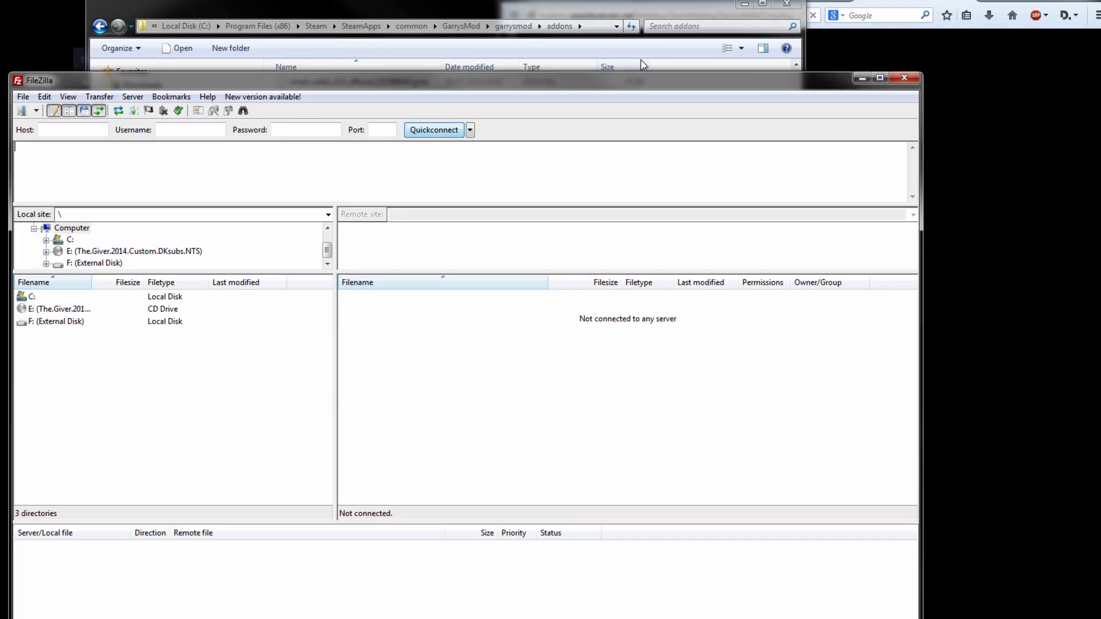
{"action": "left_click", "coordinate": [830, 3]}
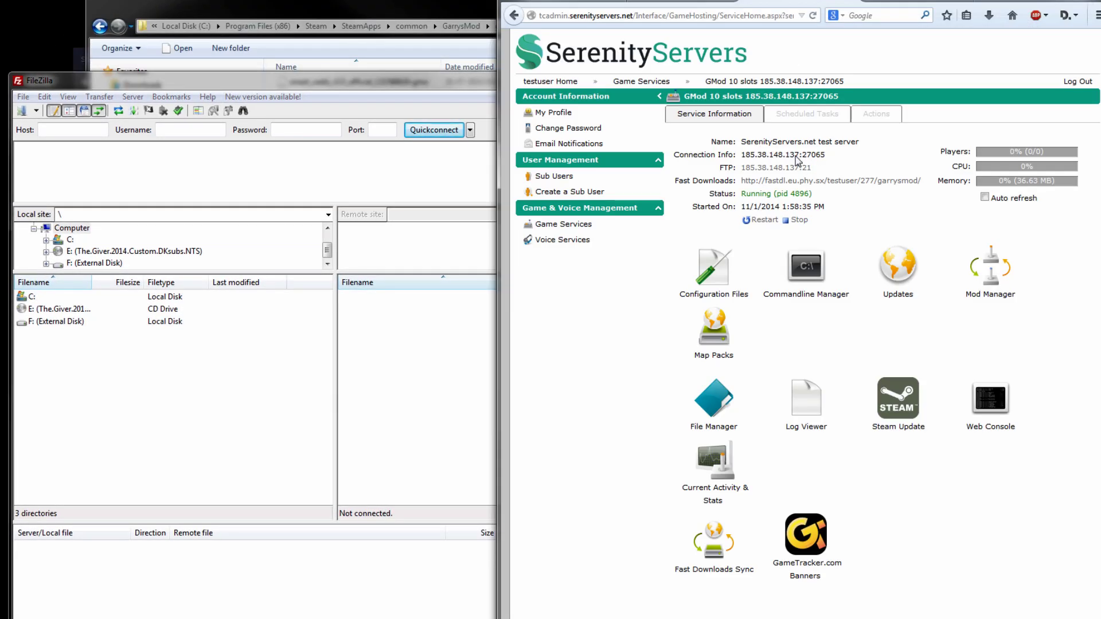
{"action": "left_click_drag", "start_coordinate": [794, 156], "coordinate": [744, 161]}
{"action": "key", "text": "ctrl+c"}
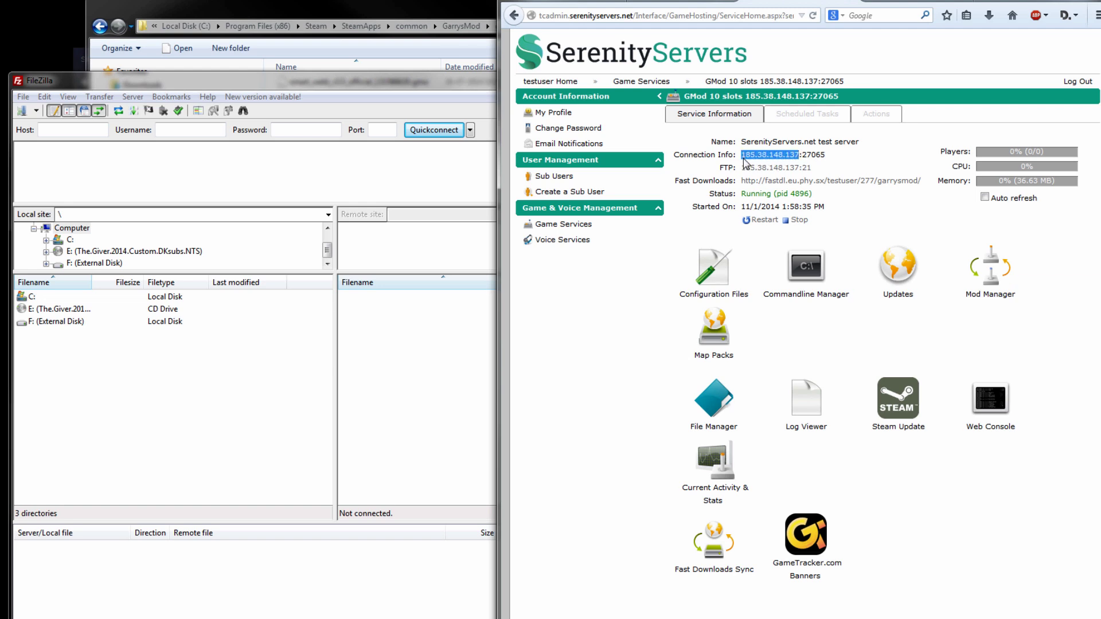
{"action": "left_click", "coordinate": [73, 130]}
{"action": "key", "text": "ctrl+v"}
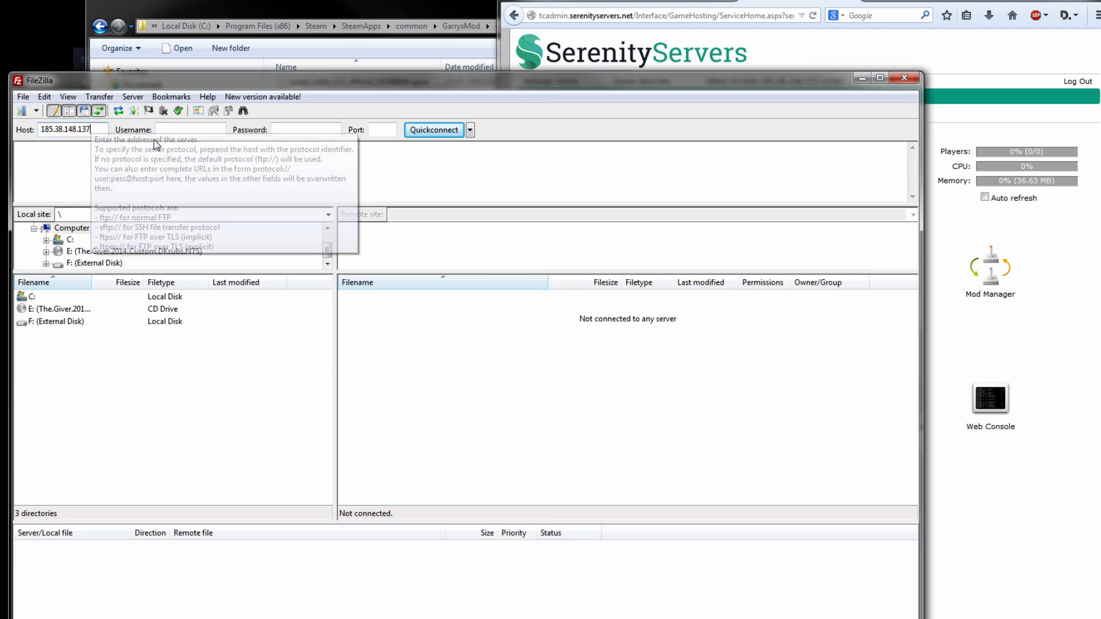
{"action": "left_click", "coordinate": [181, 131]}
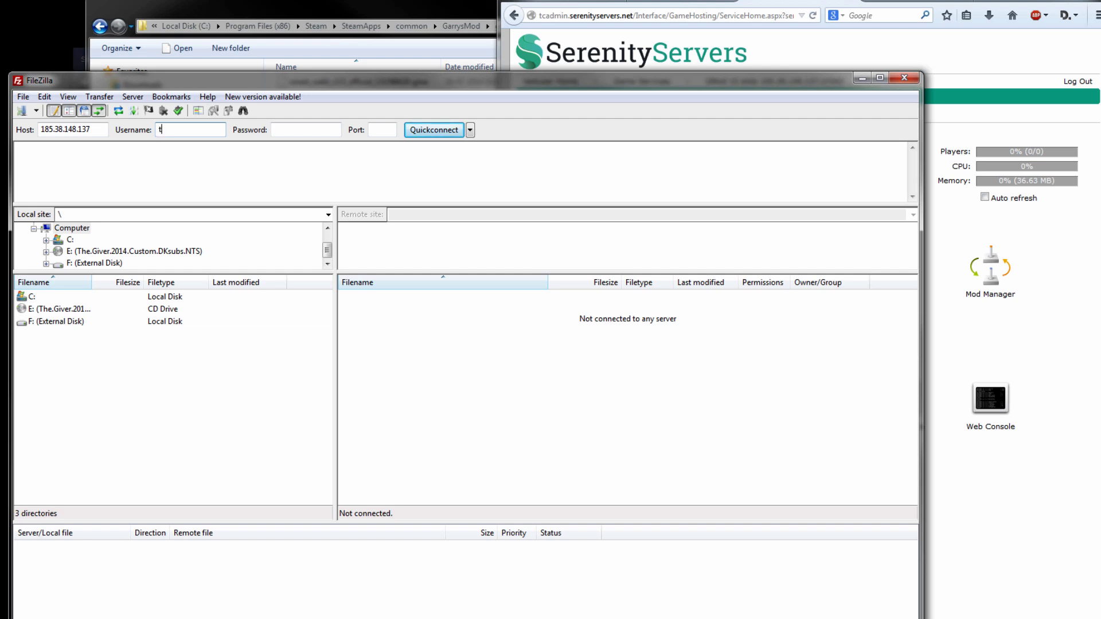
{"action": "left_click", "coordinate": [305, 129]}
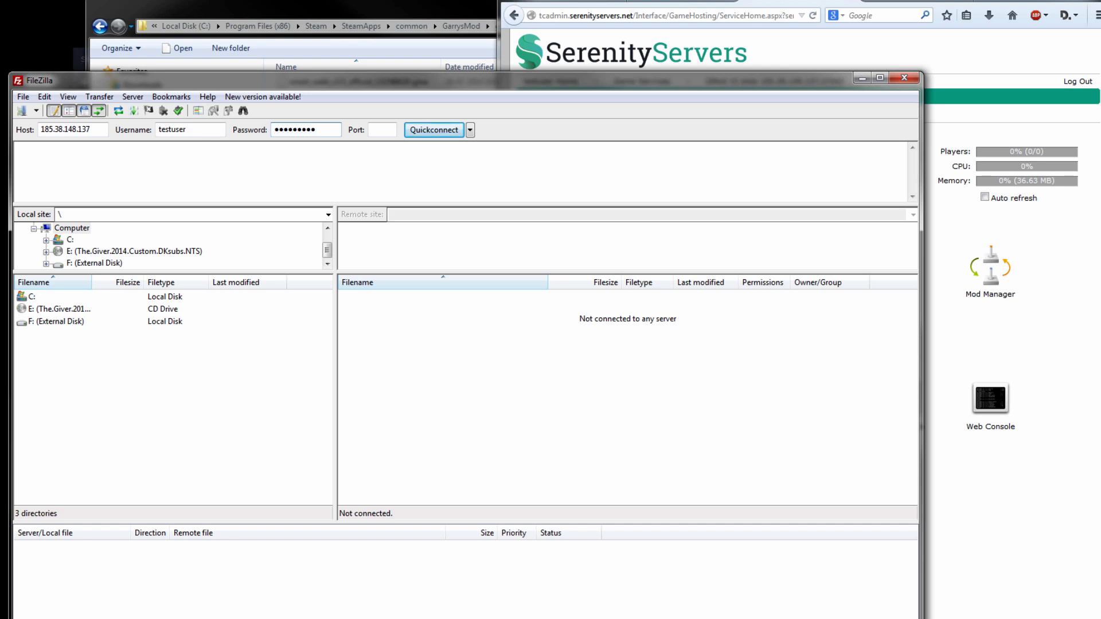
{"action": "key", "text": "Return"}
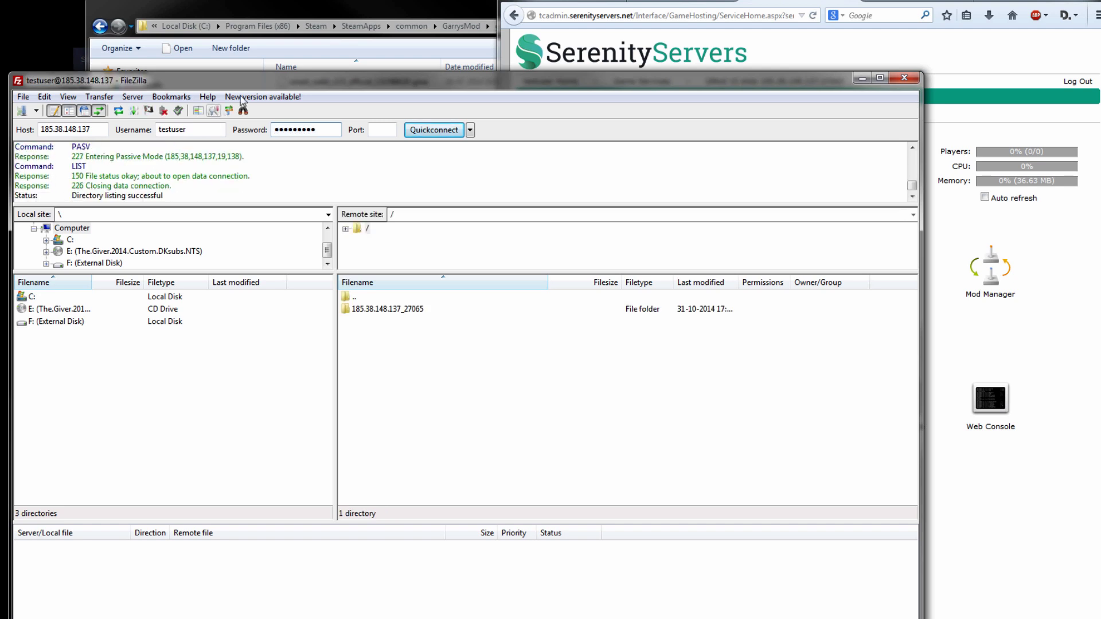
- Browse to the remote 185.38.148.137_27065/garrysmod/addons folder, then bring the TCAdmin page forward
{"action": "double_click", "coordinate": [395, 311]}
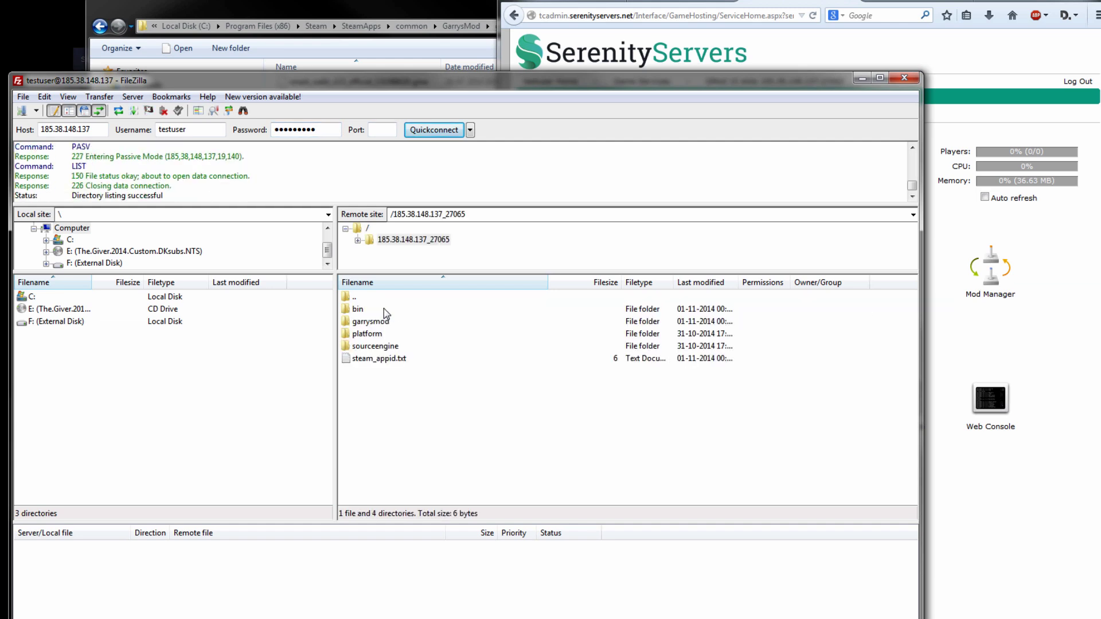
{"action": "double_click", "coordinate": [376, 323]}
{"action": "double_click", "coordinate": [372, 310]}
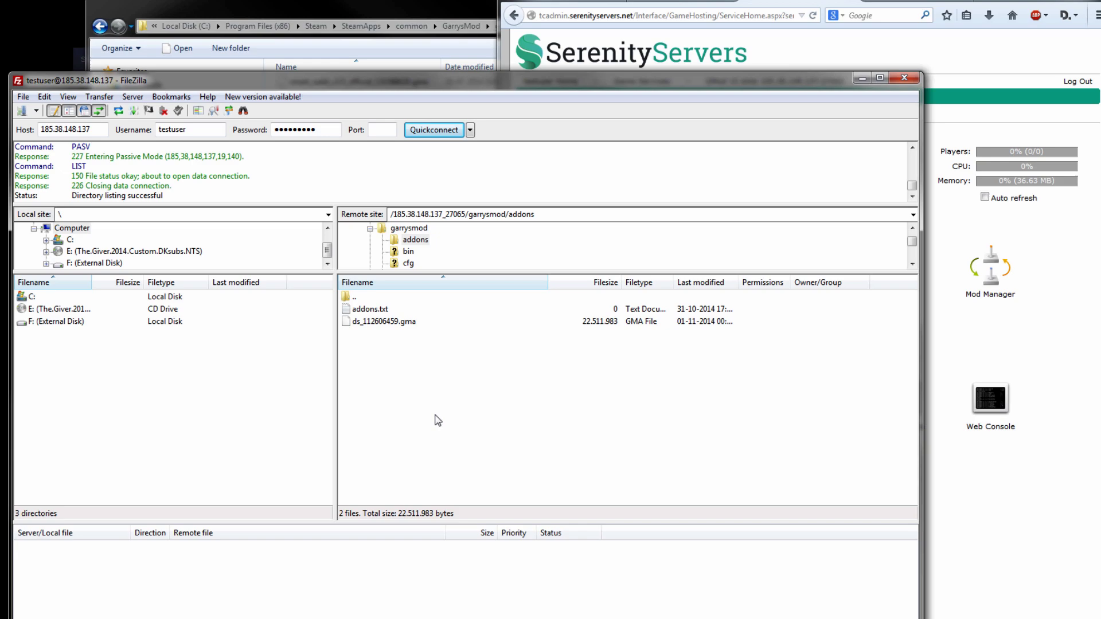
{"action": "left_click", "coordinate": [999, 542]}
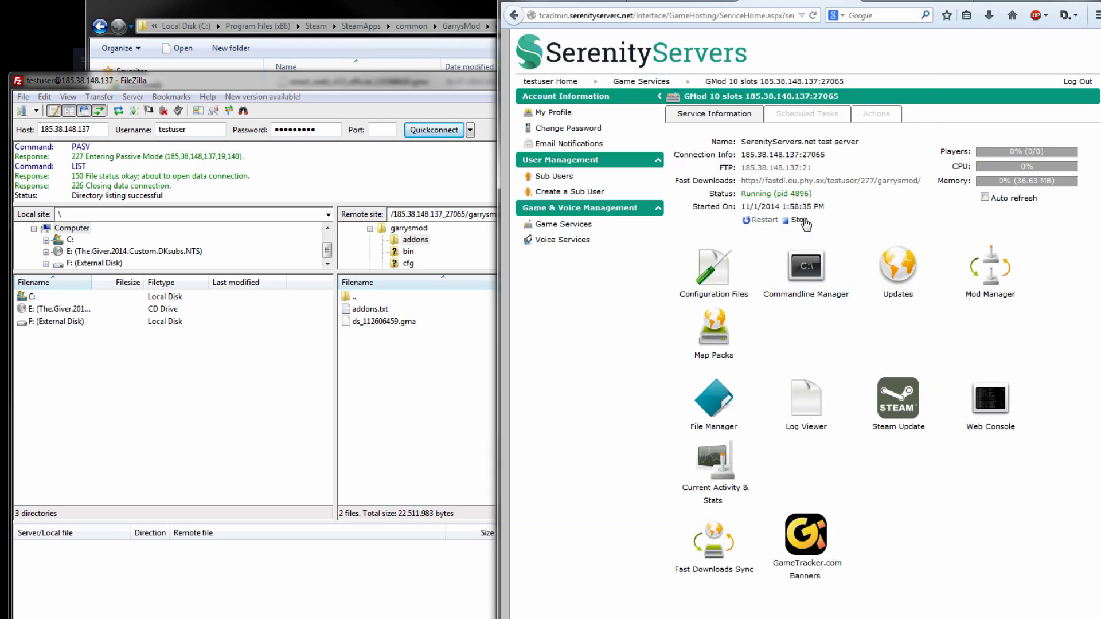
- Upload ds_113118541.gma and ds_113120185.gma from the local side into the remote addons folder
{"action": "left_click", "coordinate": [143, 222]}
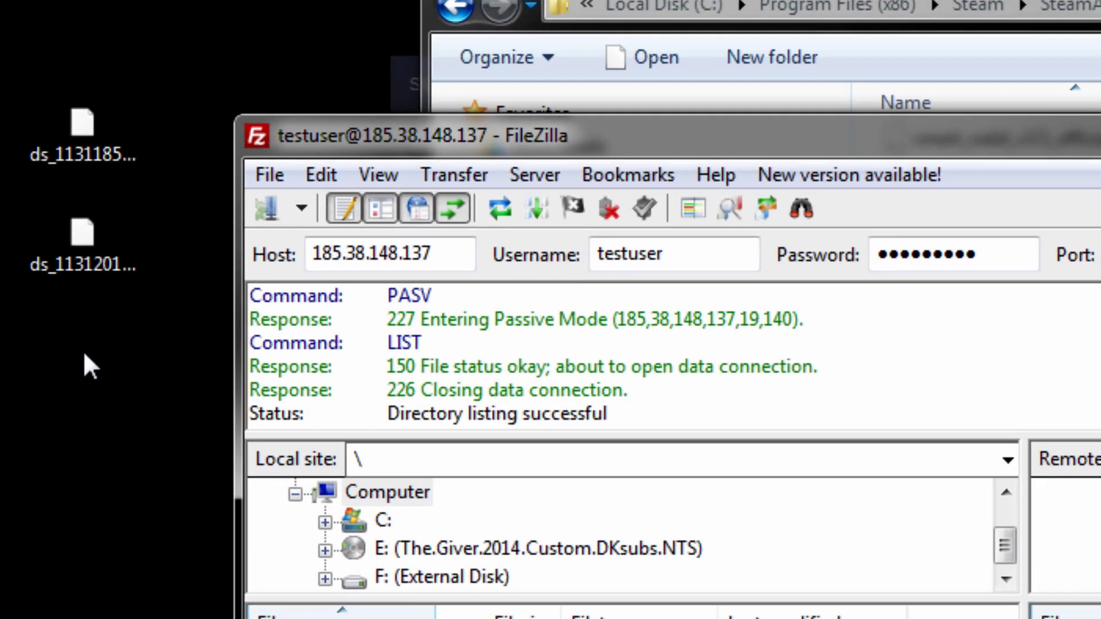
{"action": "left_click_drag", "start_coordinate": [0, 176], "coordinate": [0, 64]}
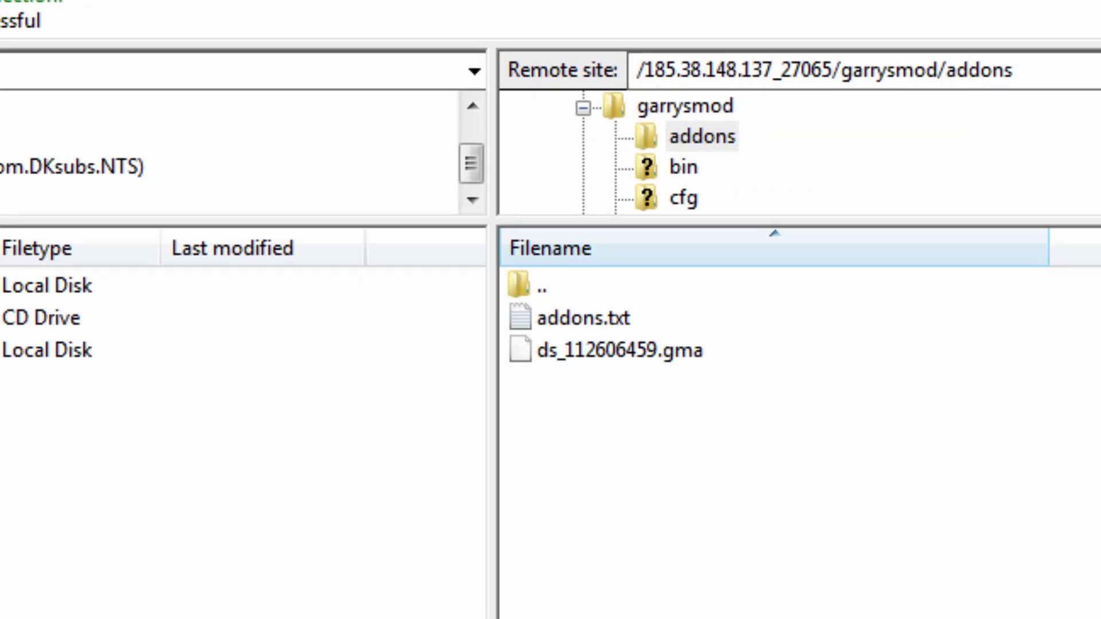
{"action": "left_click_drag", "start_coordinate": [23, 516], "coordinate": [705, 543]}
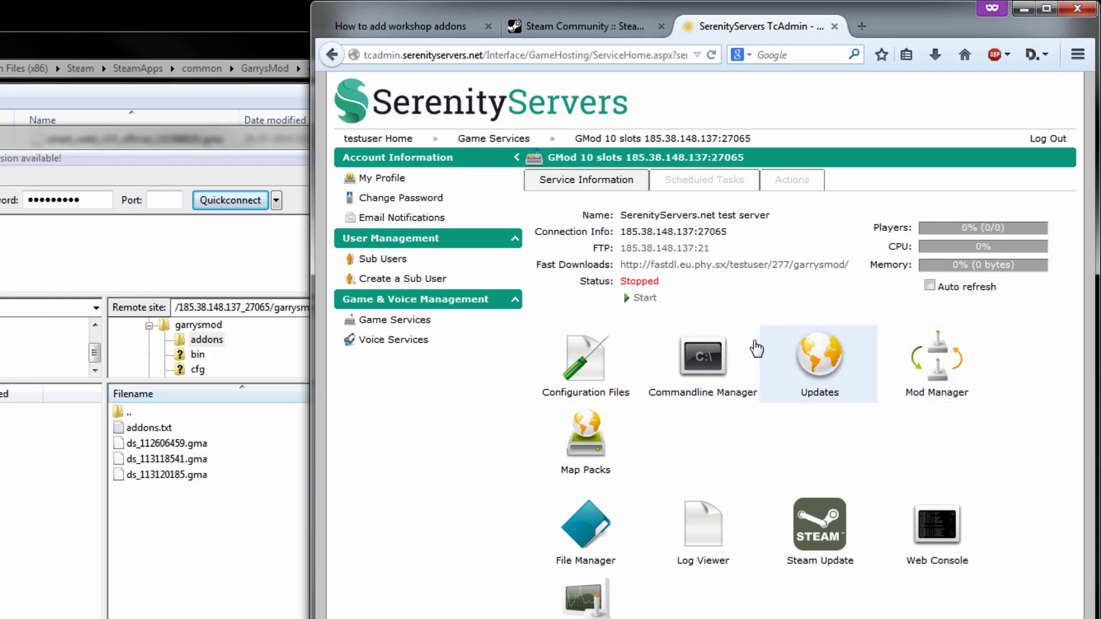
- Restart the GMod server, open its Web Console, and highlight the three mounted TDMCars addon lines
{"action": "left_click", "coordinate": [650, 297]}
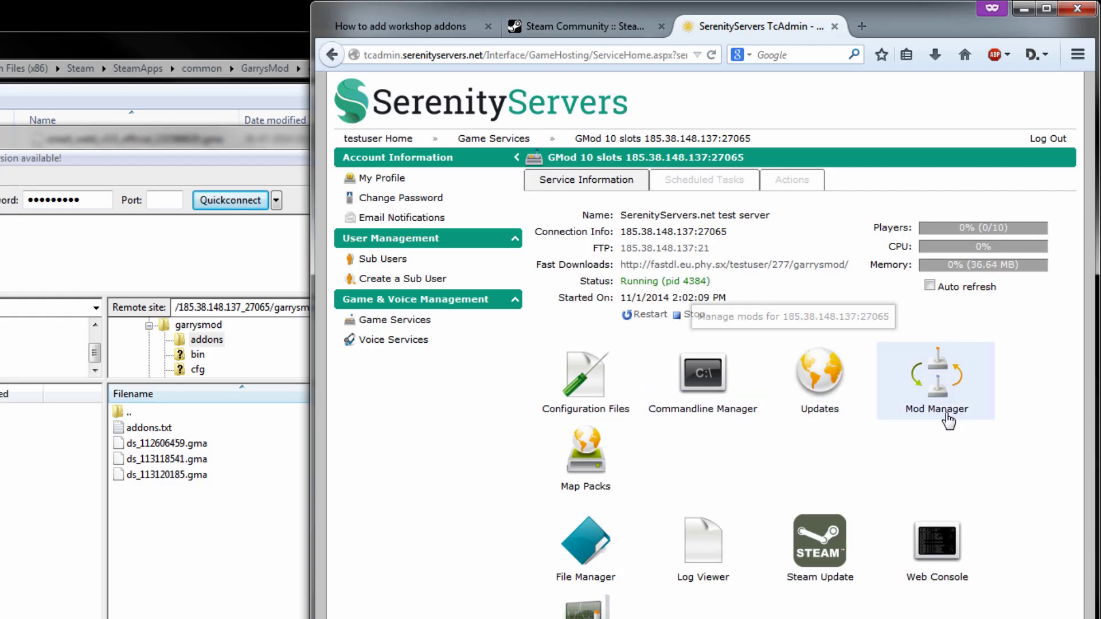
{"action": "left_click", "coordinate": [941, 559]}
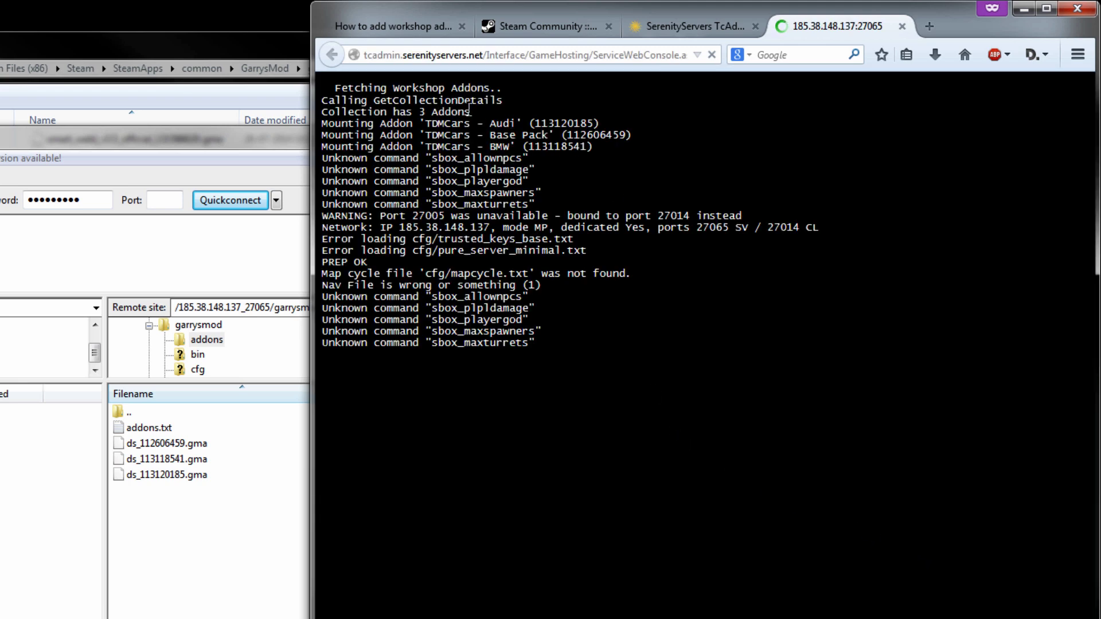
{"action": "left_click_drag", "start_coordinate": [608, 150], "coordinate": [315, 120]}
{"action": "left_click", "coordinate": [777, 174]}
{"action": "left_click_drag", "start_coordinate": [624, 148], "coordinate": [320, 121]}
{"action": "left_click", "coordinate": [473, 140]}
{"action": "left_click", "coordinate": [692, 28]}
{"action": "left_click", "coordinate": [820, 28]}
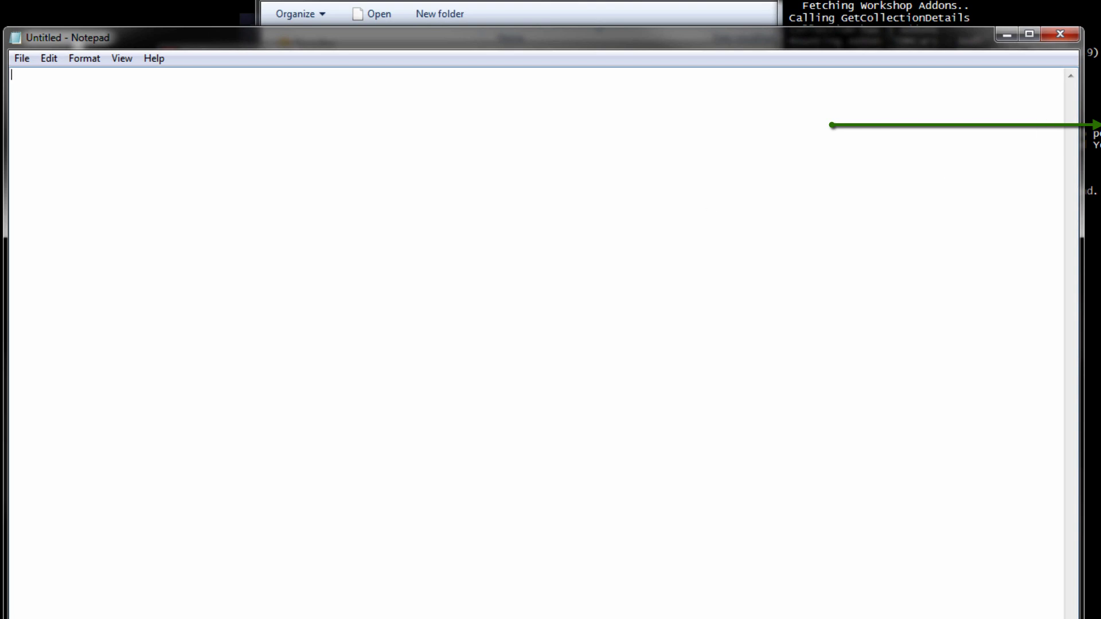
- Paste the serverstart shortcut's Target command into Notepad and highlight its +host_workshop_collection parameter
{"action": "key", "text": "alt+Tab"}
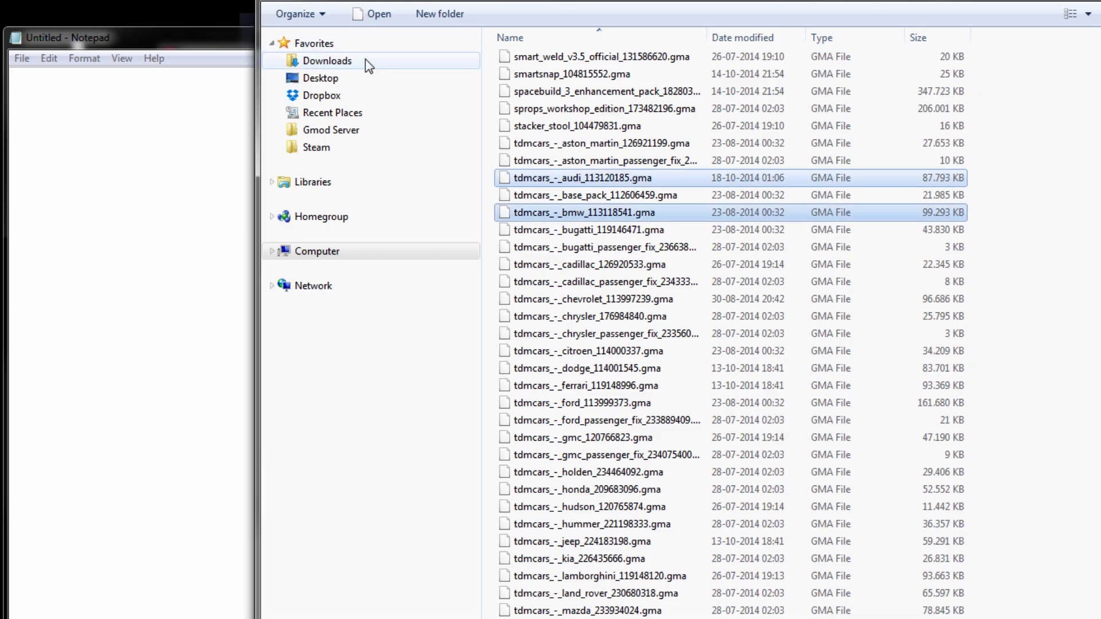
{"action": "left_click", "coordinate": [323, 131]}
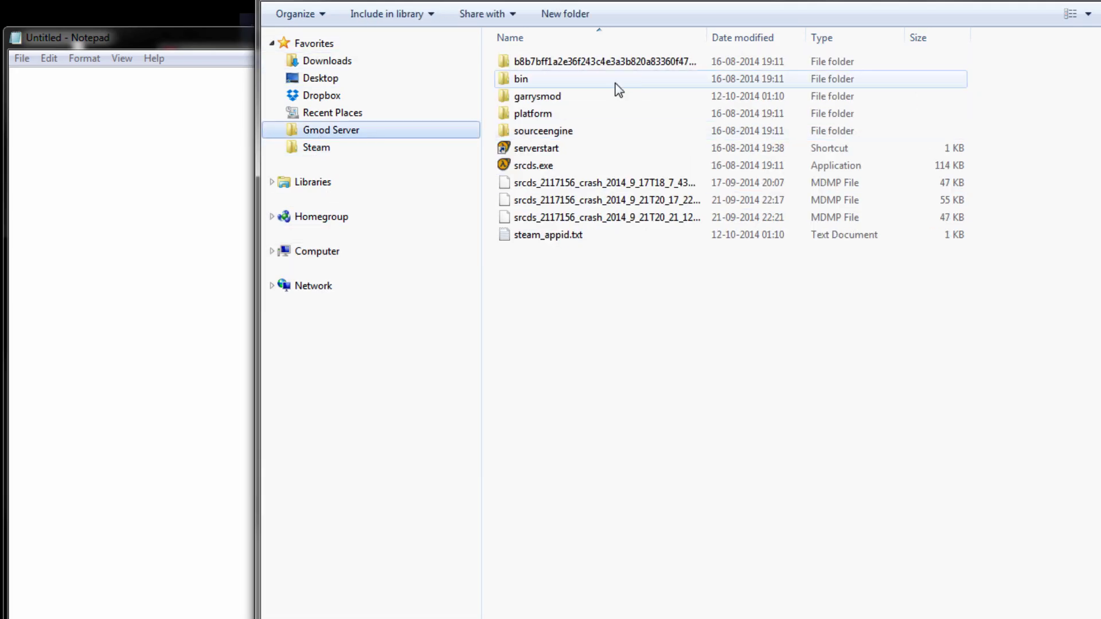
{"action": "right_click", "coordinate": [559, 150]}
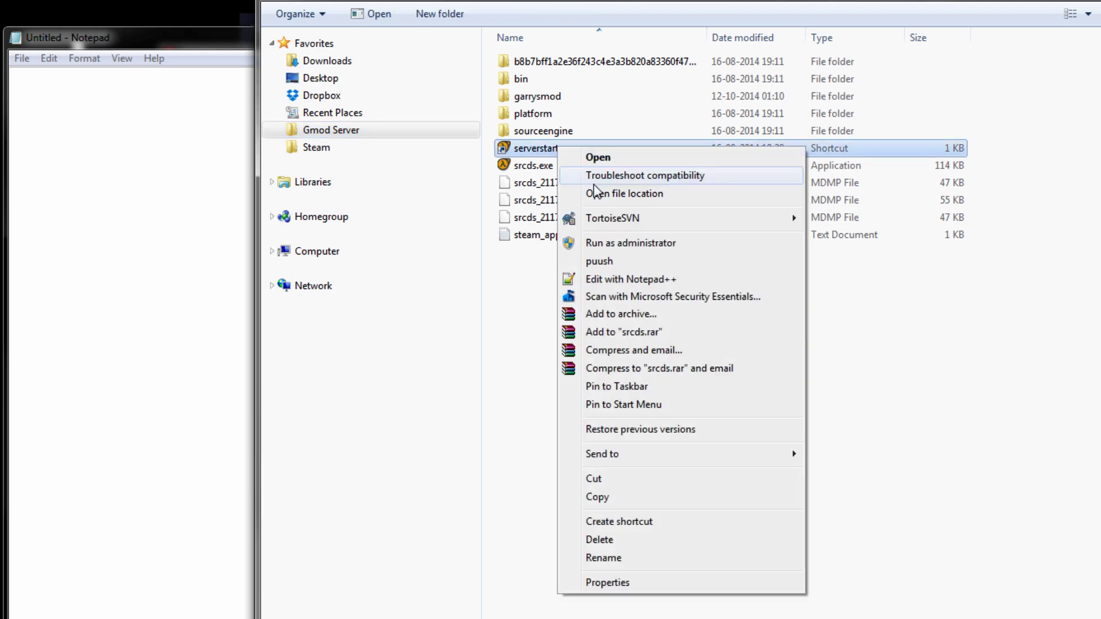
{"action": "left_click", "coordinate": [624, 586]}
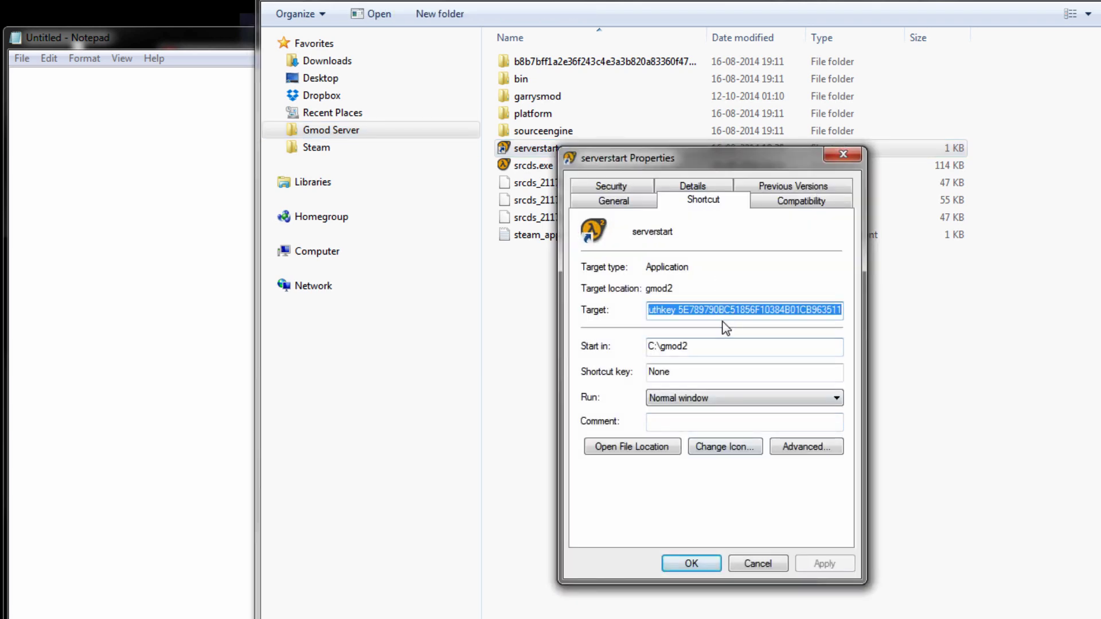
{"action": "left_click", "coordinate": [215, 194]}
{"action": "key", "text": "ctrl+v"}
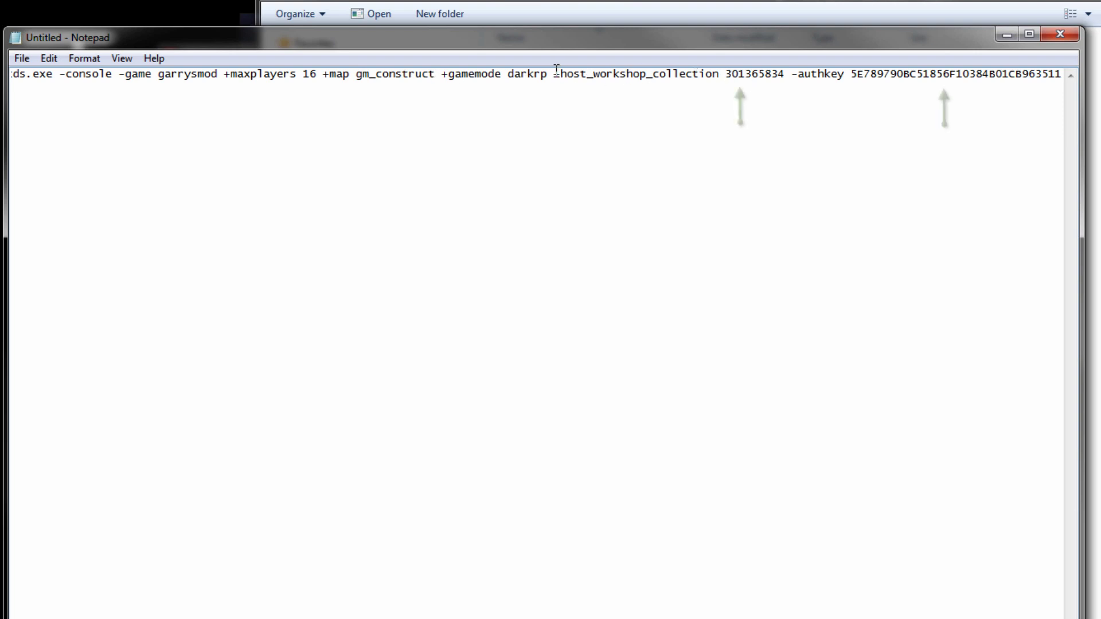
{"action": "left_click_drag", "start_coordinate": [554, 74], "coordinate": [706, 67]}
- Paste the new Steam Web API key over the old -authkey value
{"action": "left_click", "coordinate": [716, 71]}
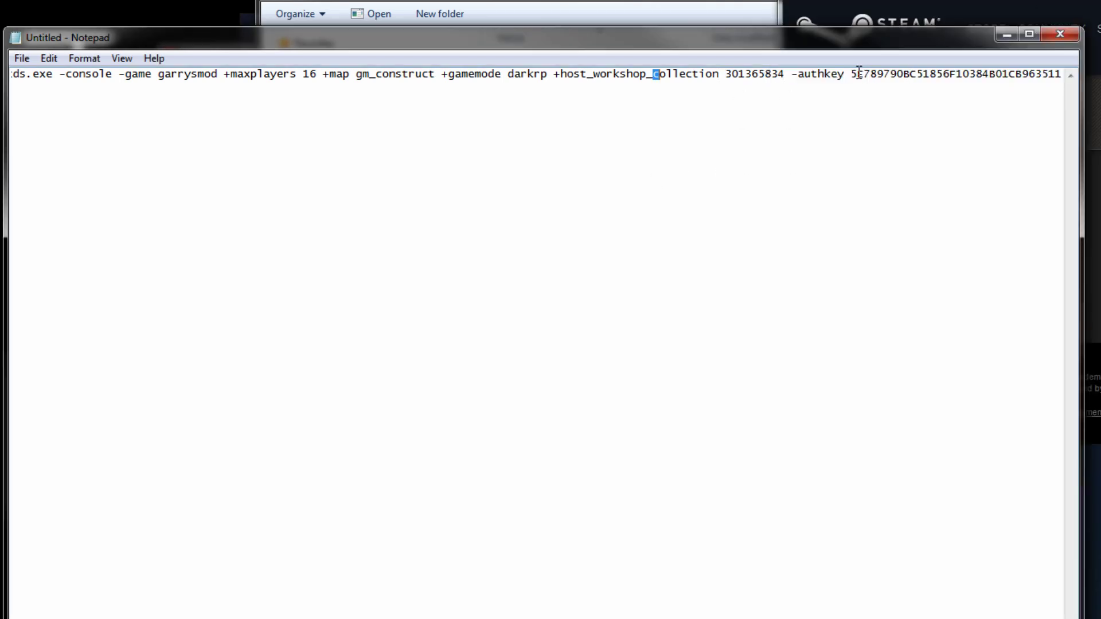
{"action": "left_click_drag", "start_coordinate": [851, 74], "coordinate": [1062, 74]}
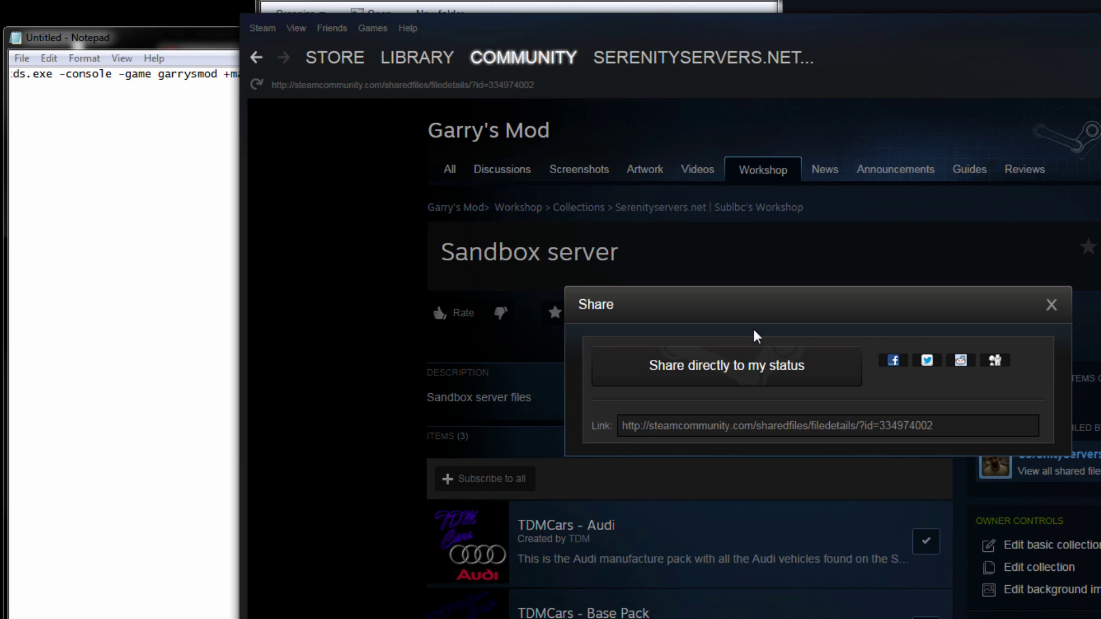
- Replace collection ID 301365834 with 334974002 copied from the Steam share link
{"action": "left_click_drag", "start_coordinate": [880, 427], "coordinate": [948, 438]}
{"action": "key", "text": "ctrl+c"}
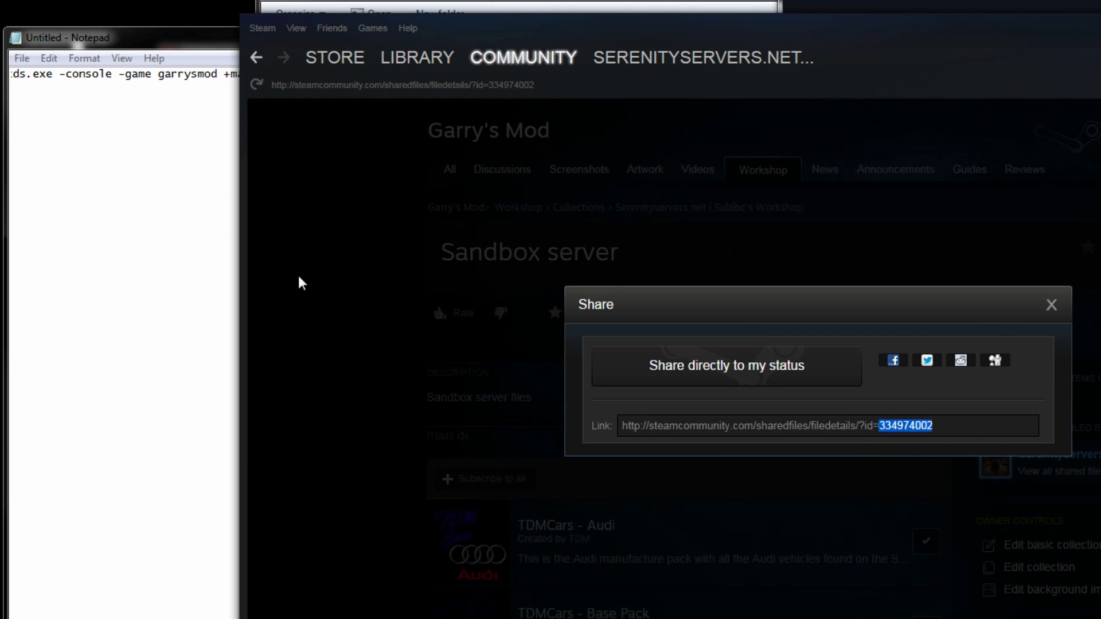
{"action": "key", "text": "alt+Tab"}
{"action": "double_click", "coordinate": [763, 73]}
{"action": "key", "text": "ctrl+v"}
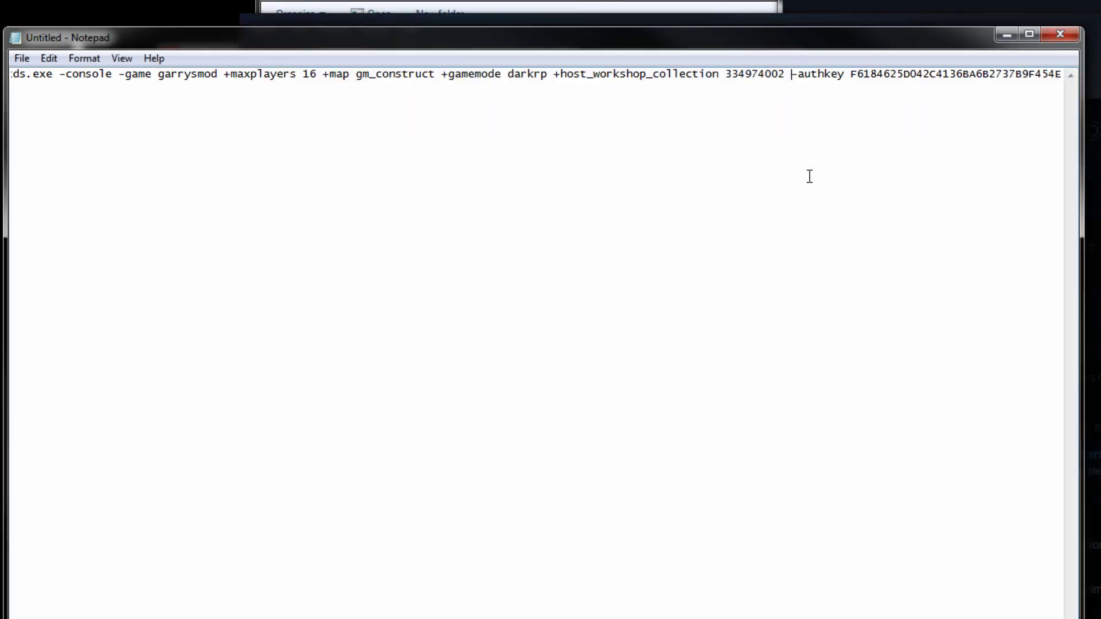
- Select and copy the entire updated command line in Notepad without saving the file
{"action": "key", "text": "ctrl+s"}
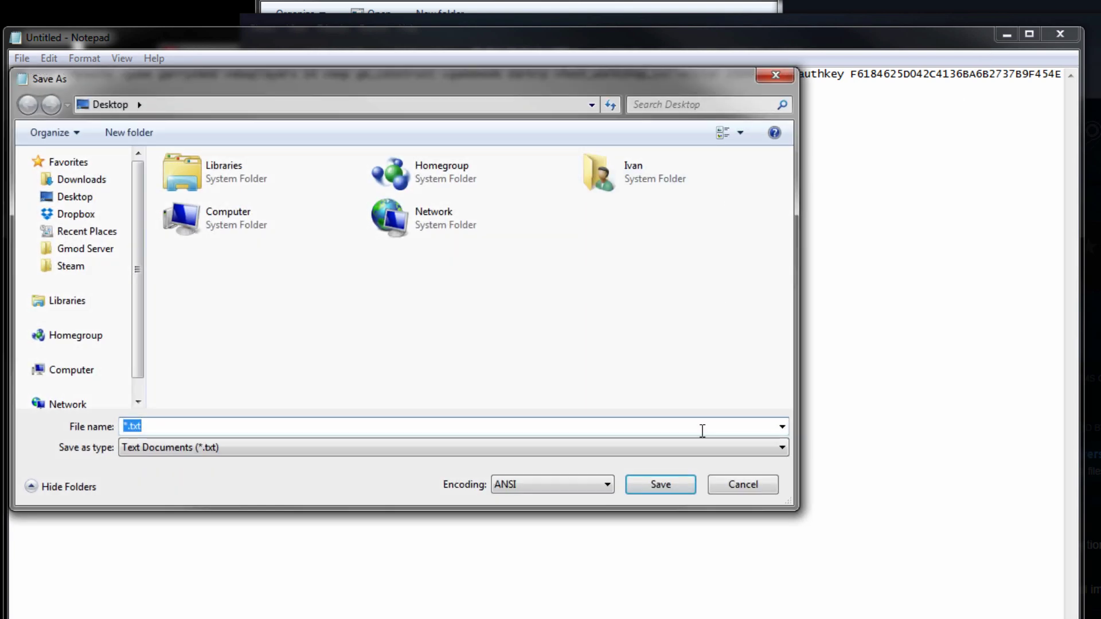
{"action": "left_click", "coordinate": [740, 484]}
{"action": "left_click", "coordinate": [769, 120]}
{"action": "right_click", "coordinate": [768, 119]}
{"action": "left_click", "coordinate": [889, 237]}
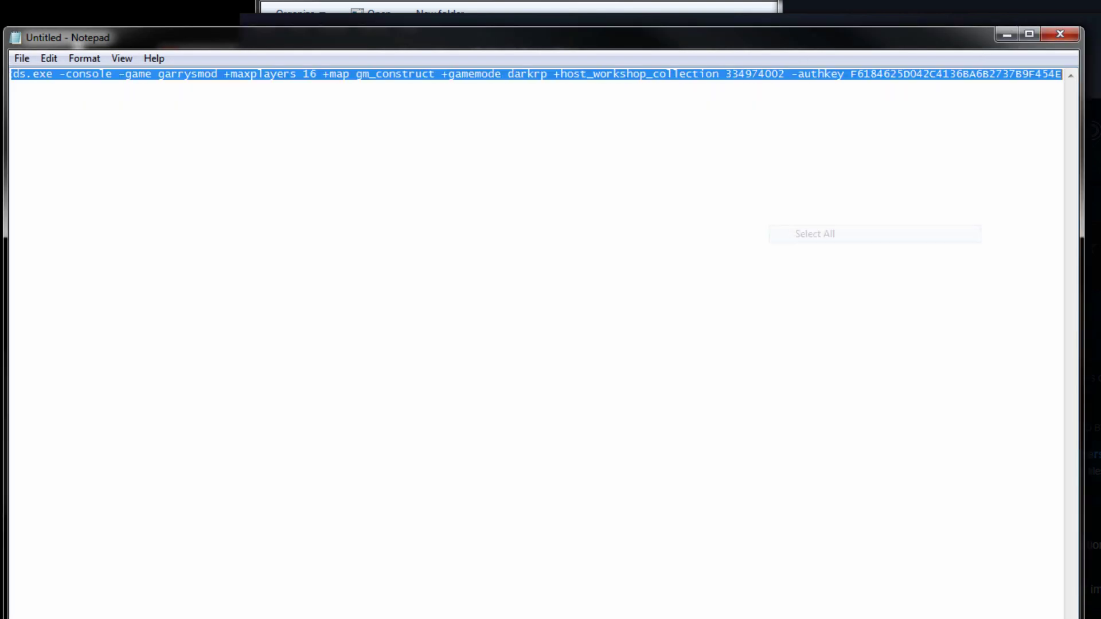
{"action": "key", "text": "alt+Tab"}
- Paste the command into the serverstart shortcut's Target, apply it, and launch the local server
{"action": "left_click", "coordinate": [535, 147]}
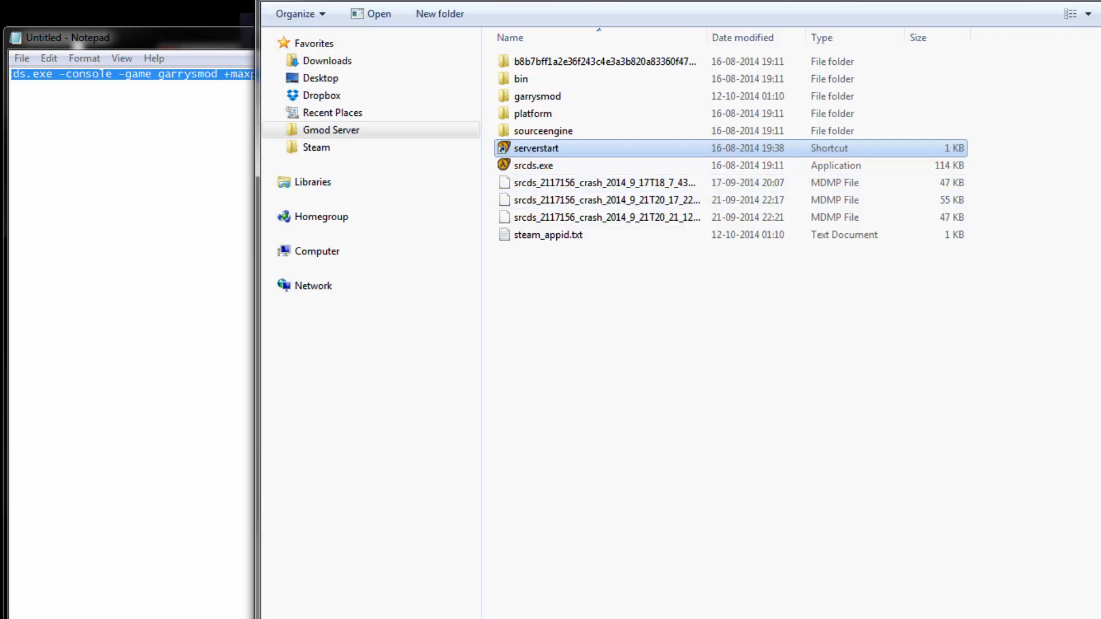
{"action": "right_click", "coordinate": [528, 147]}
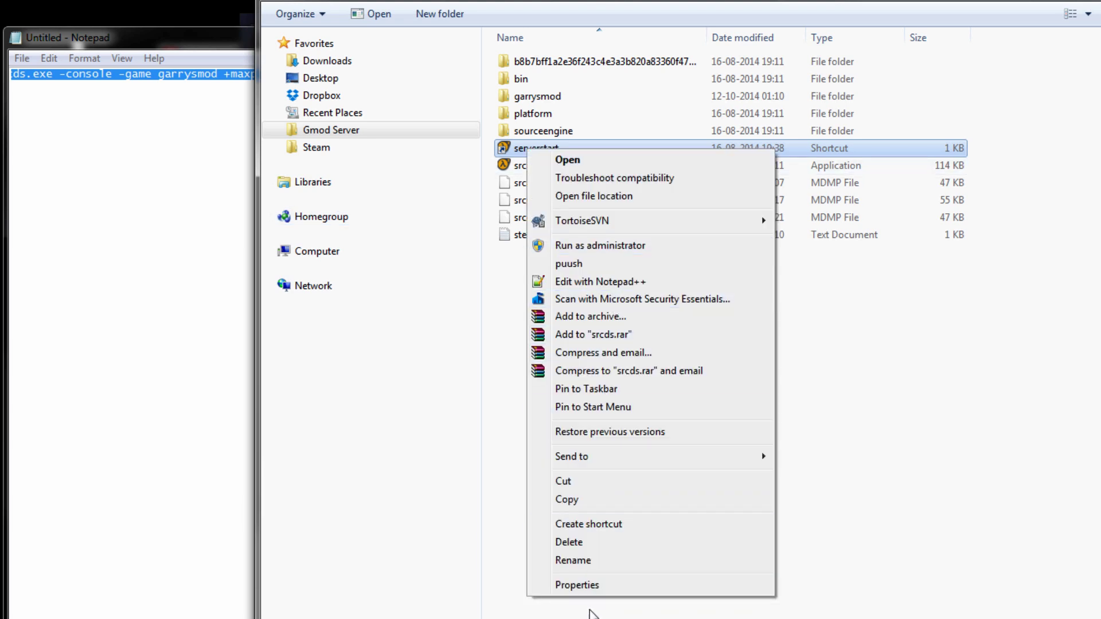
{"action": "left_click", "coordinate": [568, 584]}
{"action": "key", "text": "ctrl+v"}
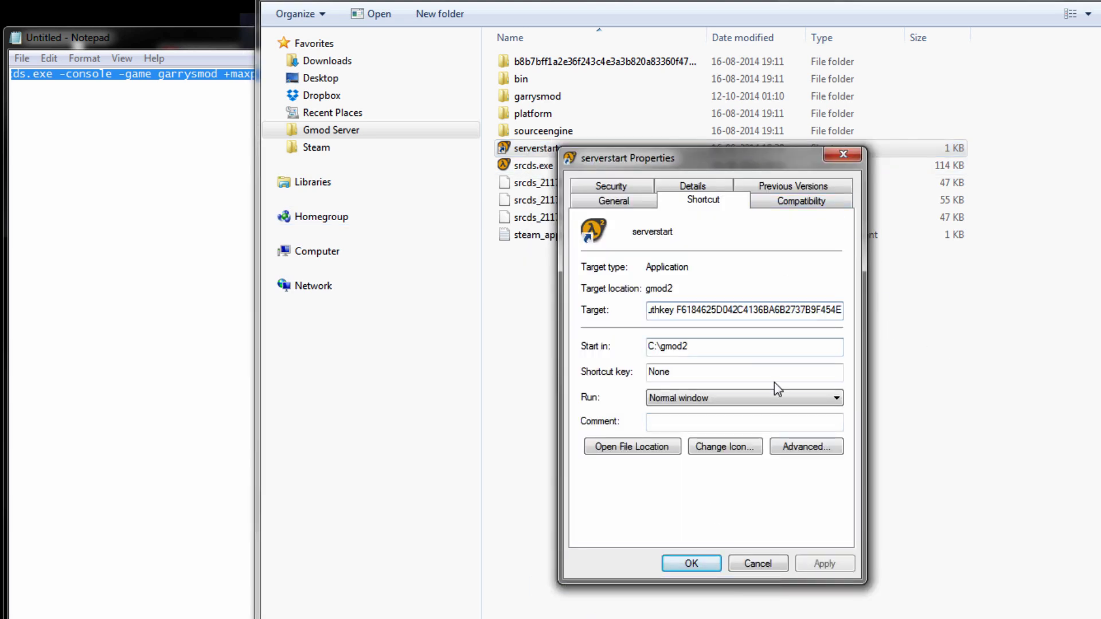
{"action": "left_click", "coordinate": [817, 562]}
{"action": "left_click", "coordinate": [691, 564]}
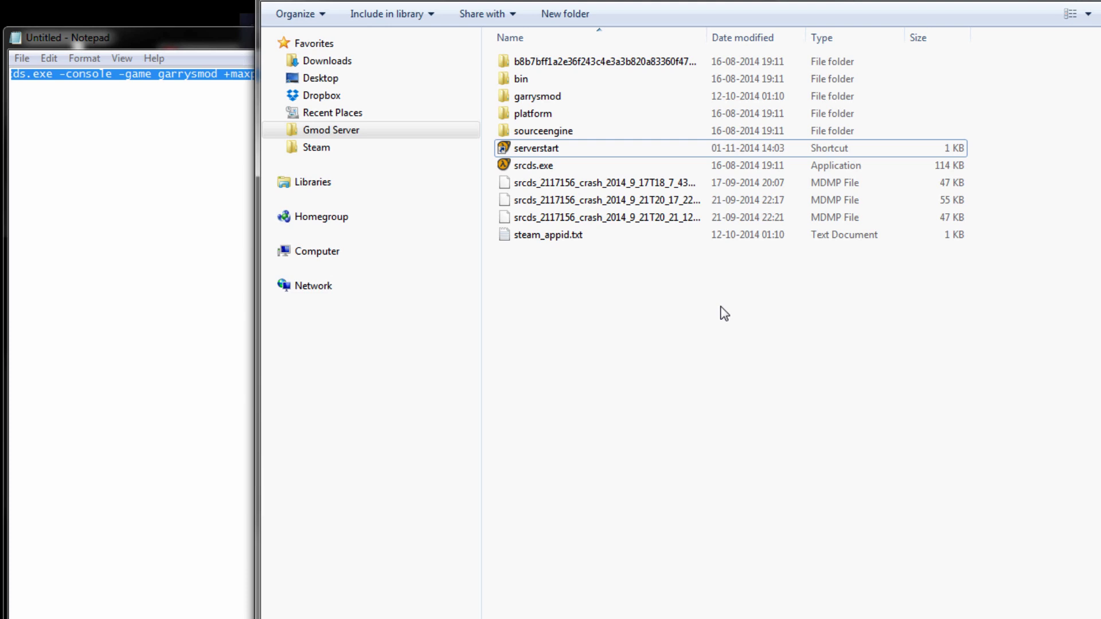
{"action": "key", "text": "Return"}
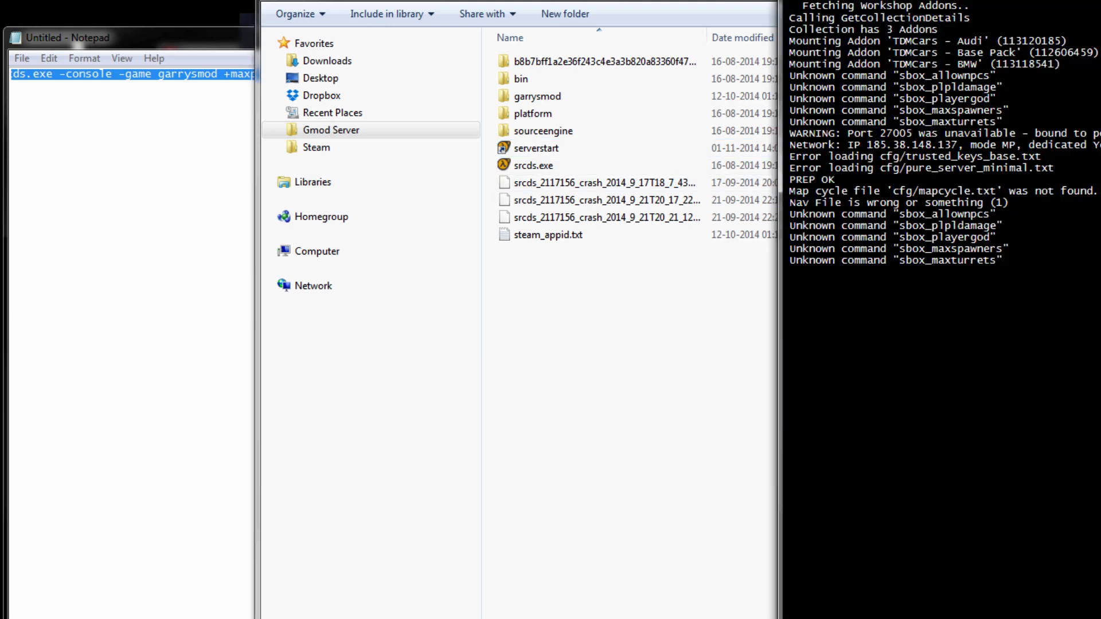